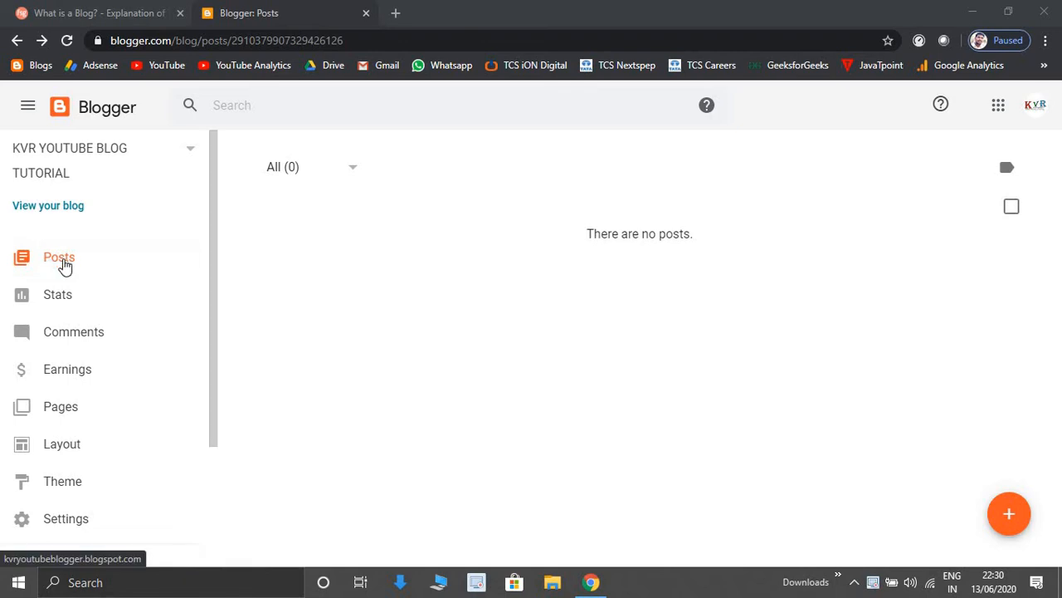
# Create a new blog post and write "kvr softwares post -1" as its body text.
pyautogui.click(64, 263)
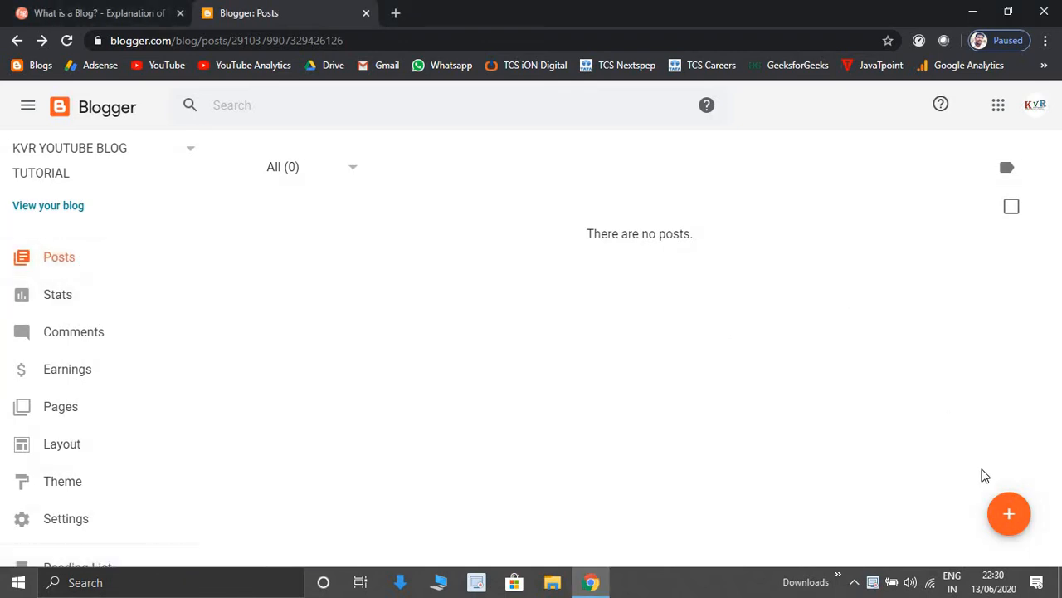
pyautogui.click(1011, 520)
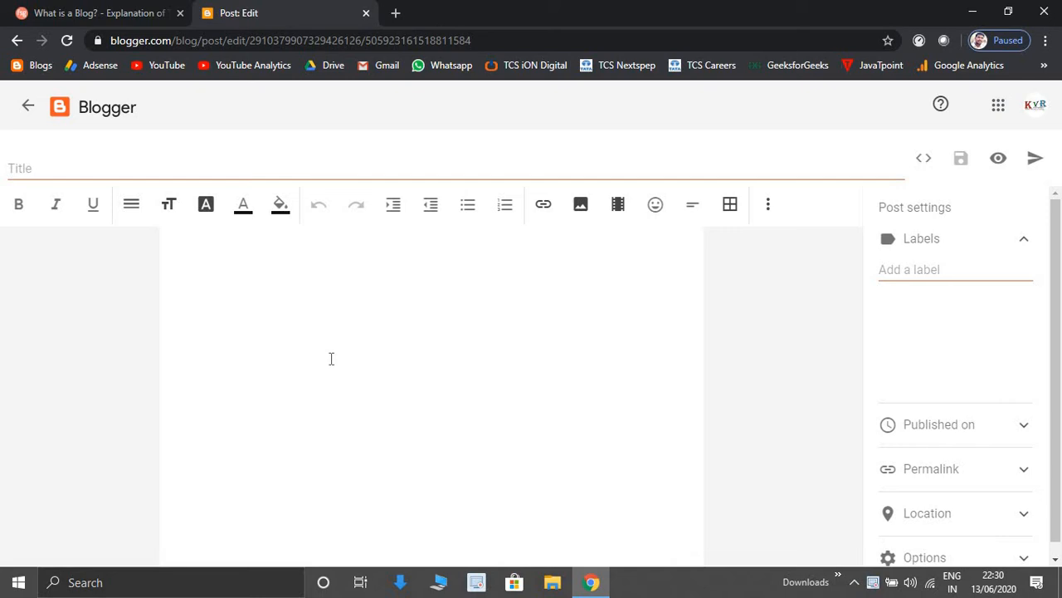
pyautogui.click(330, 357)
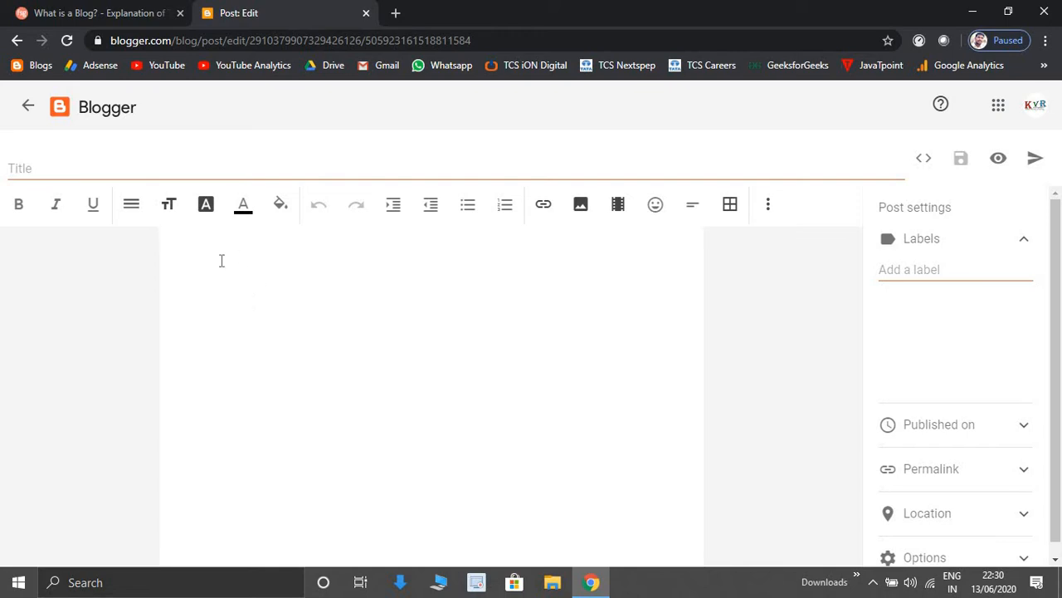
pyautogui.write('k')
pyautogui.press('BackSpace')
pyautogui.write('kvr softwares post -1')
# Format the body text "kvr softwares post -1" as bold, italic and underlined, and set its size to Huge.
pyautogui.tripleClick(203, 243)
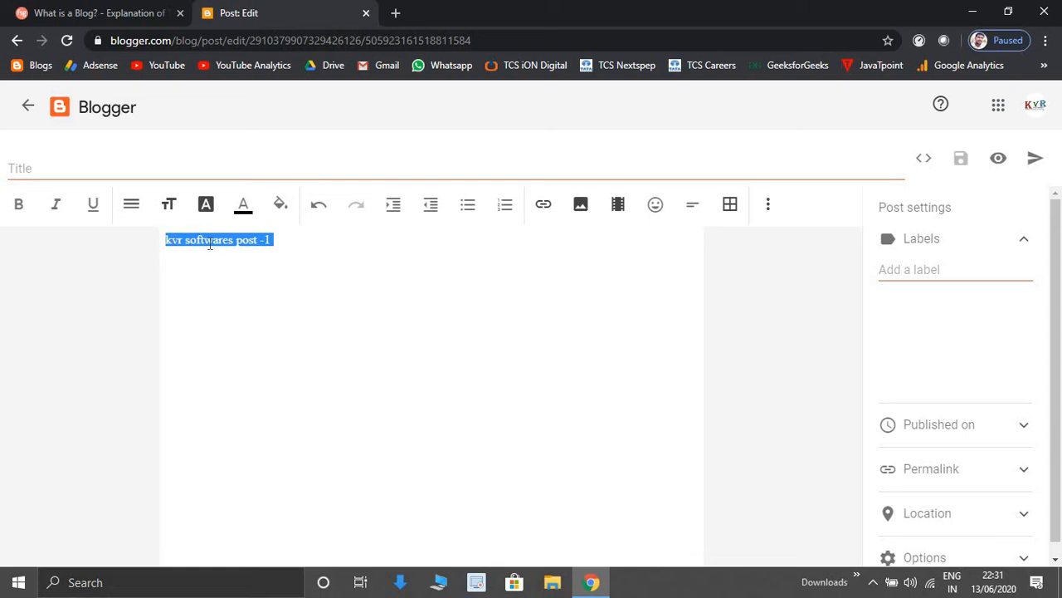
pyautogui.click(18, 210)
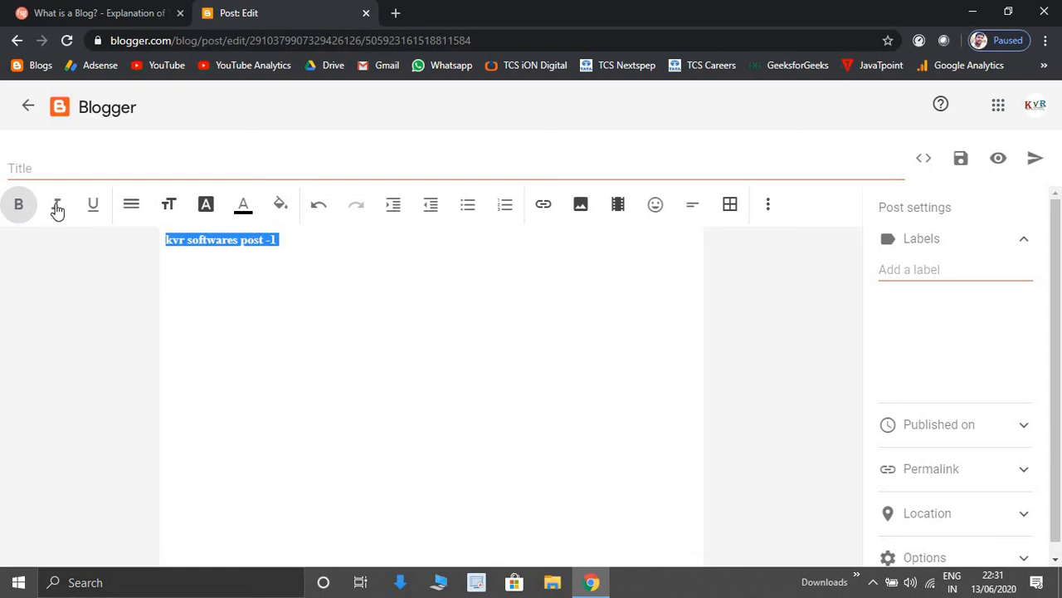
pyautogui.click(56, 209)
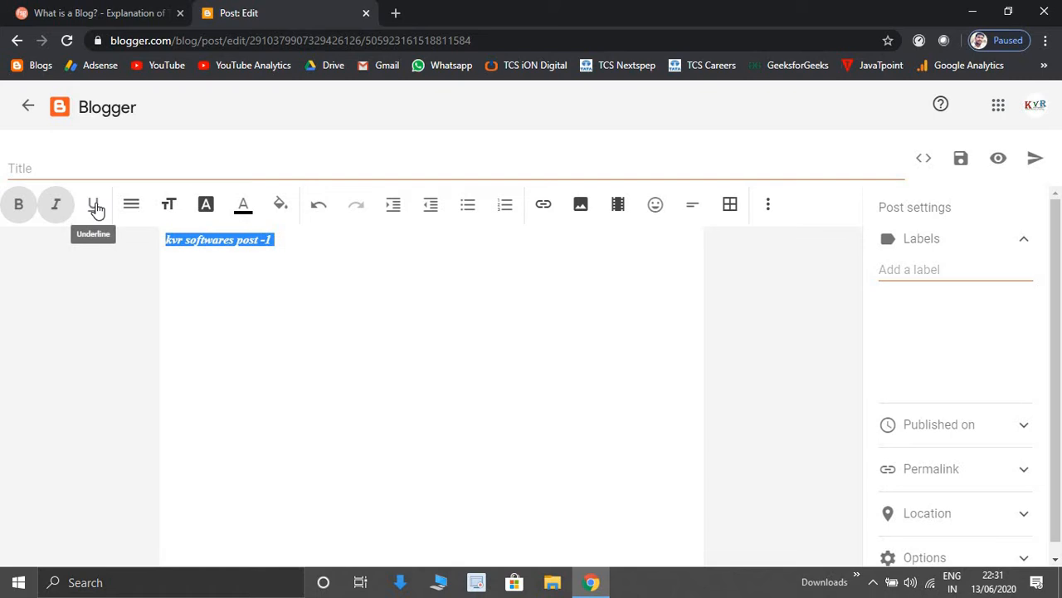
pyautogui.click(96, 207)
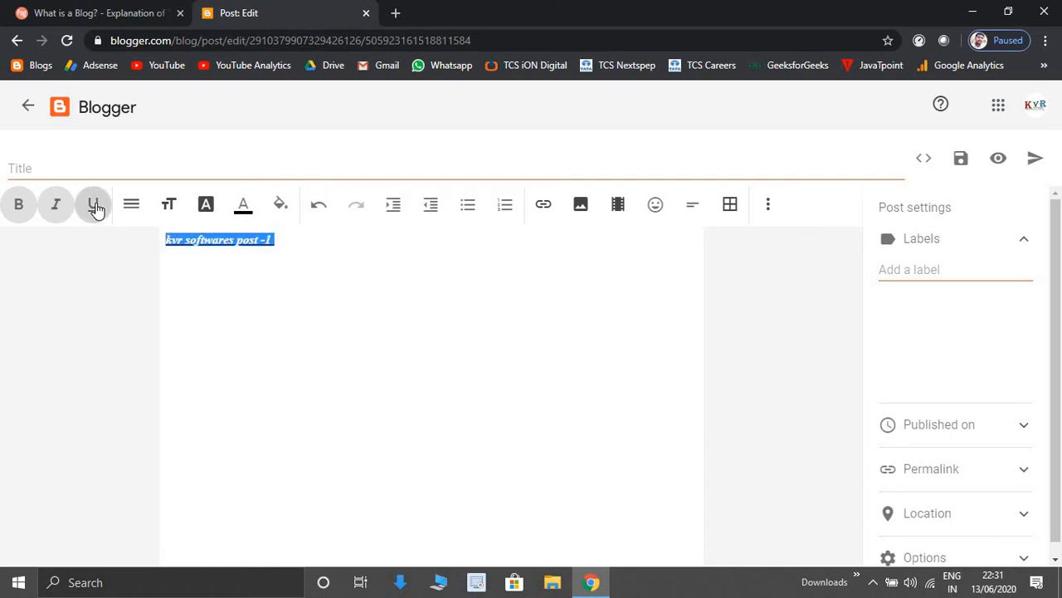
pyautogui.click(171, 208)
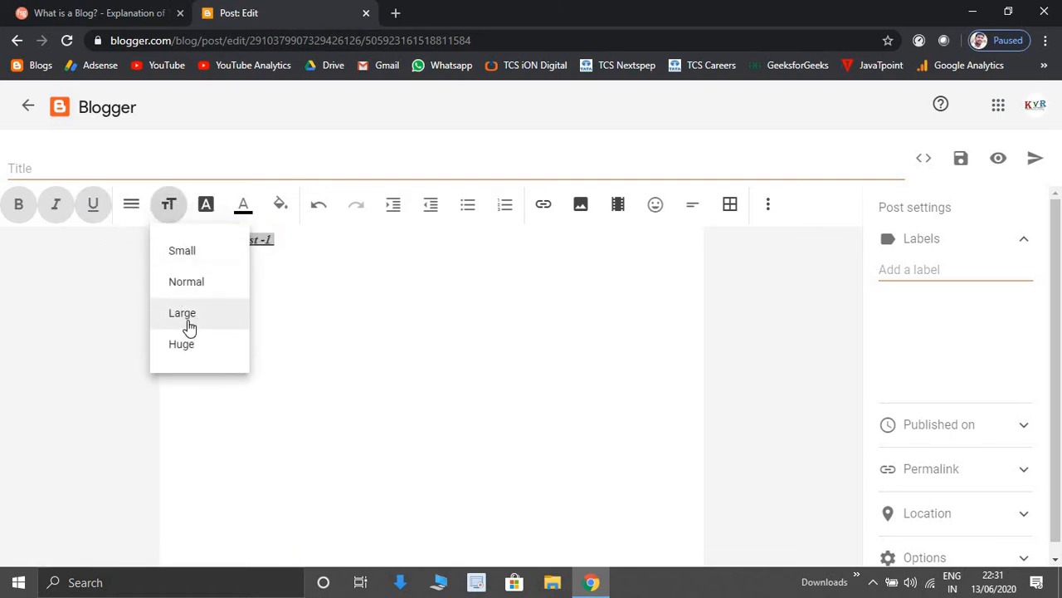
pyautogui.click(187, 315)
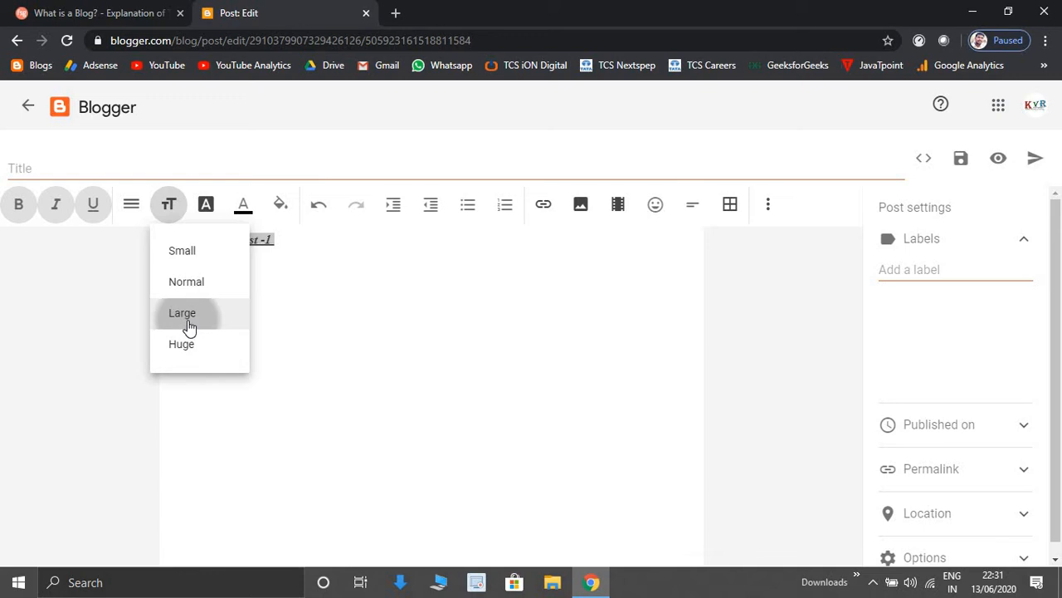
pyautogui.click(167, 206)
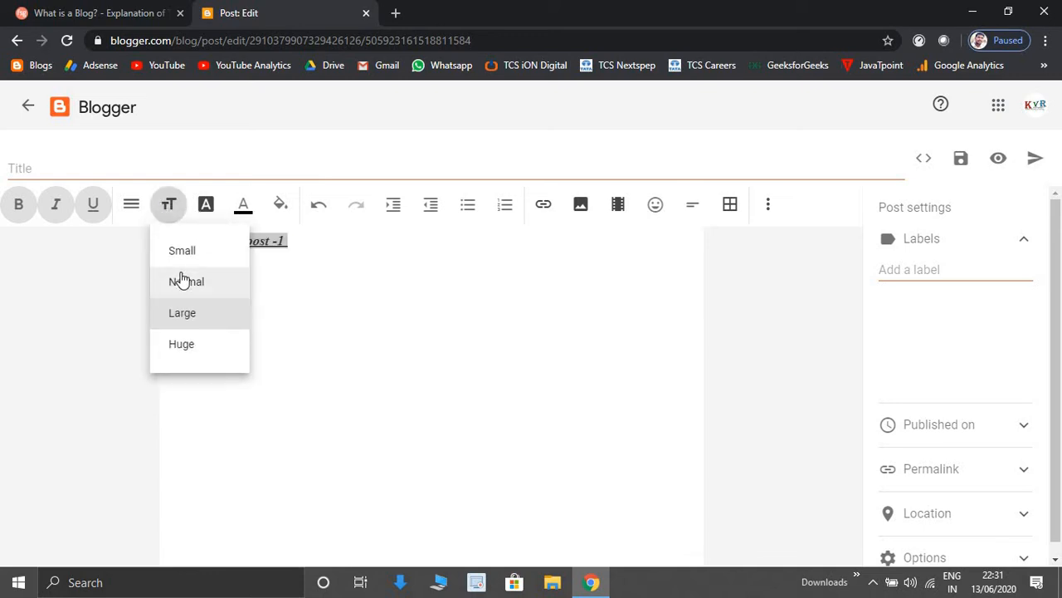
pyautogui.click(193, 349)
pyautogui.click(378, 302)
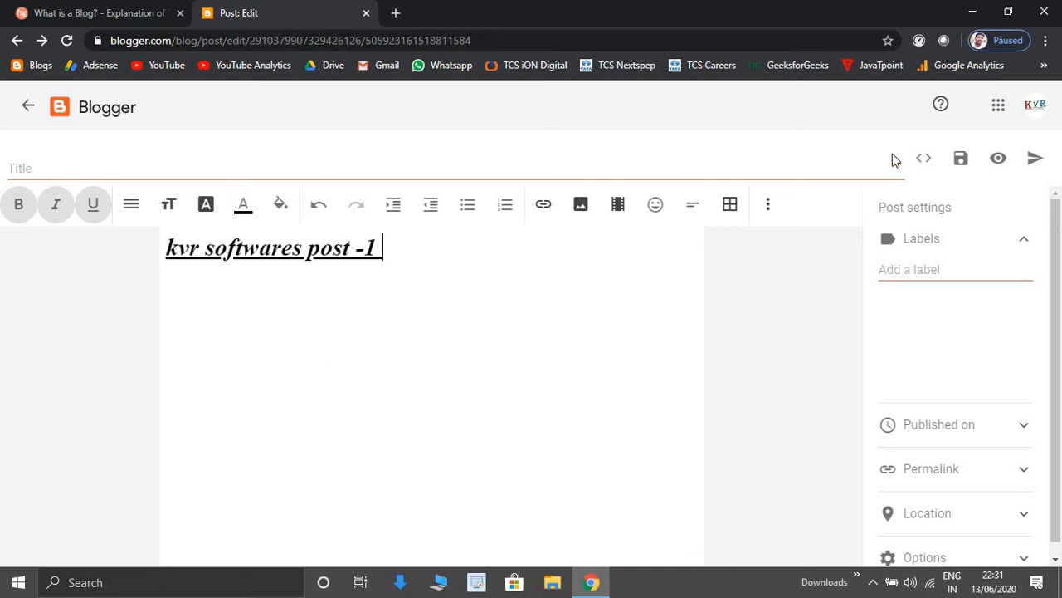
# Start publishing the post, but cancel at the confirmation.
pyautogui.click(1035, 160)
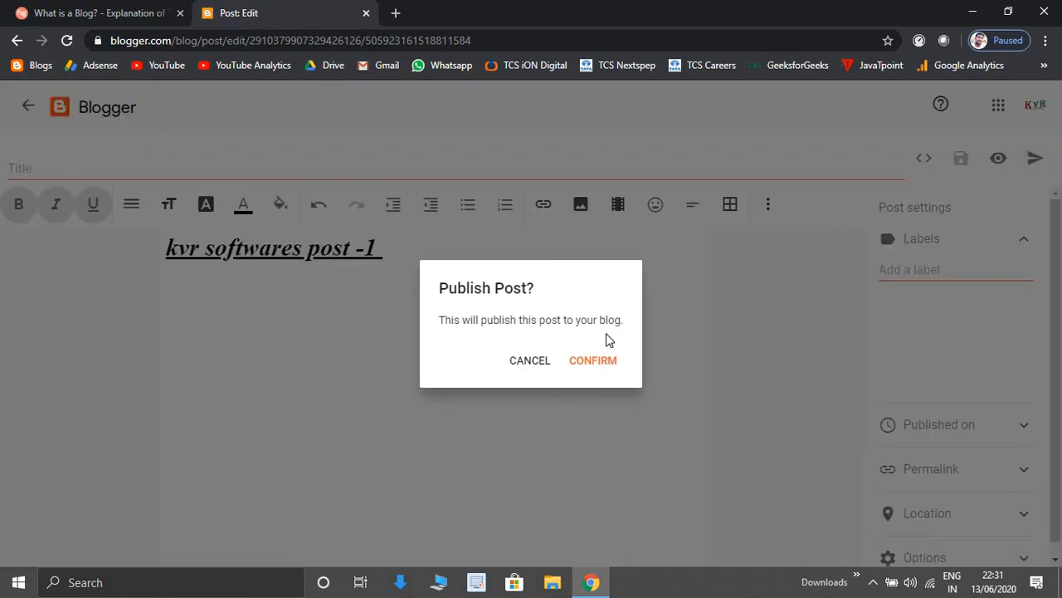
pyautogui.click(535, 362)
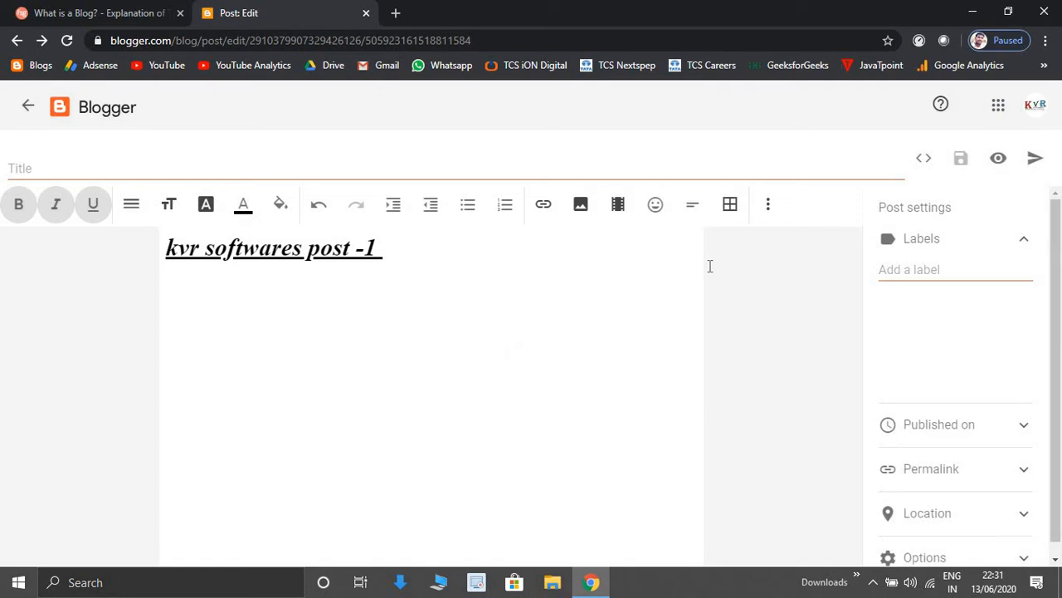
# Preview the post in the desktop, tablet, phone and full-size layouts.
pyautogui.click(996, 166)
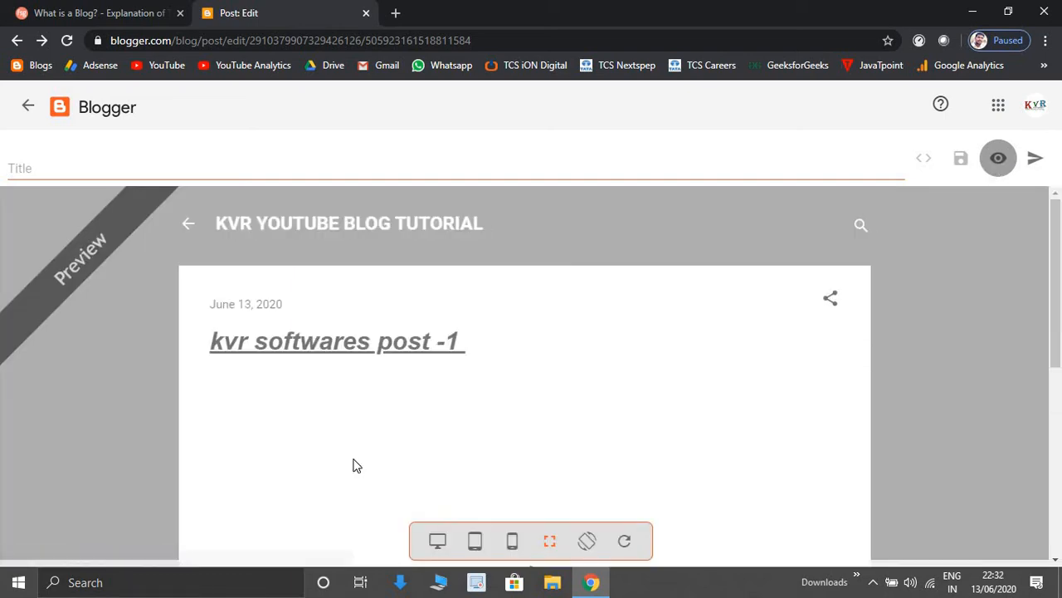
pyautogui.scroll(-2, 354, 465)
pyautogui.scroll(2, 399, 484)
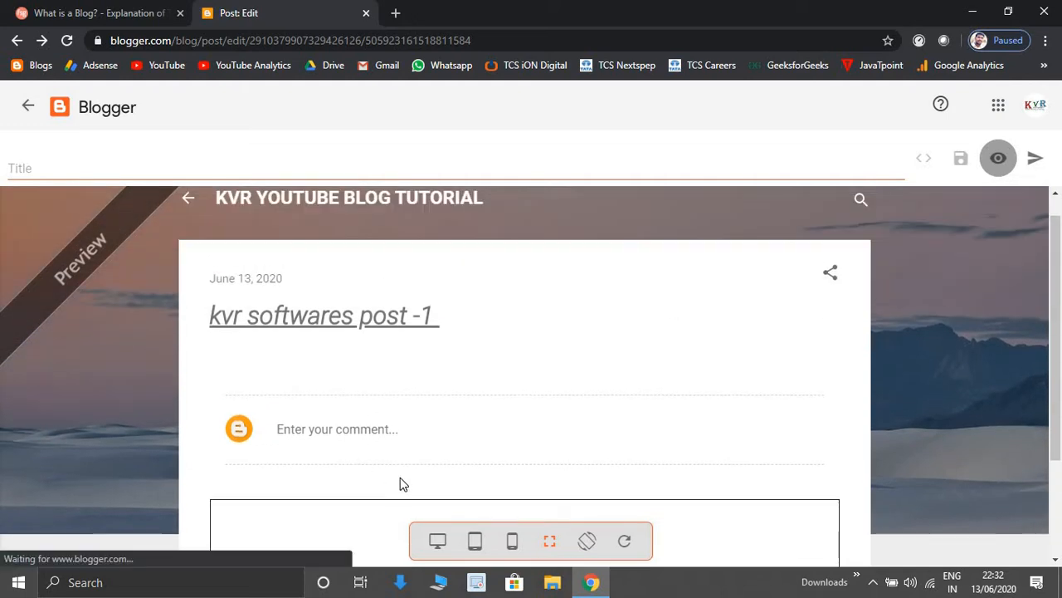
pyautogui.click(435, 548)
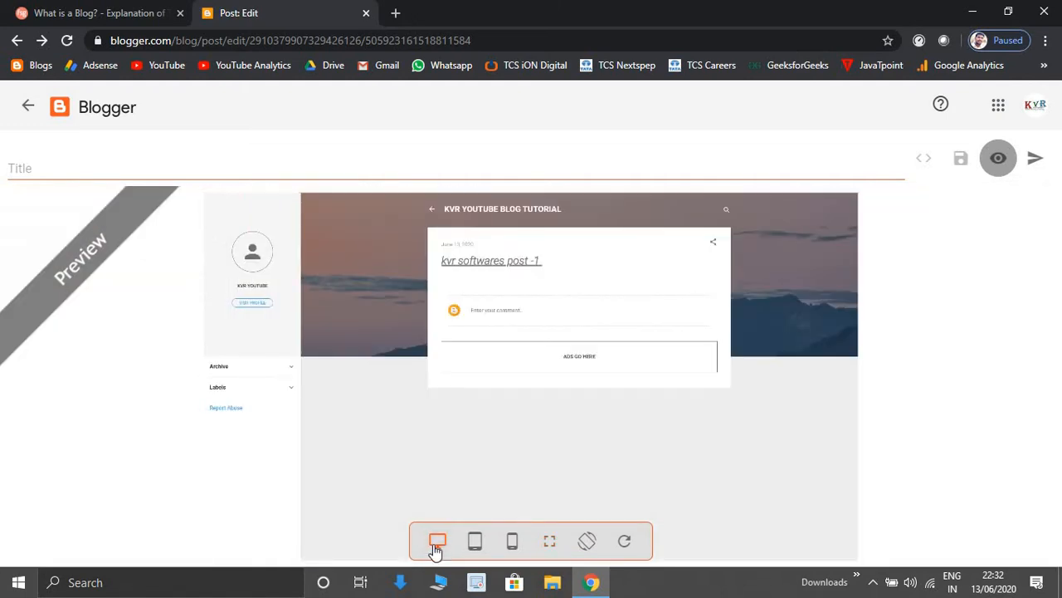
pyautogui.click(476, 544)
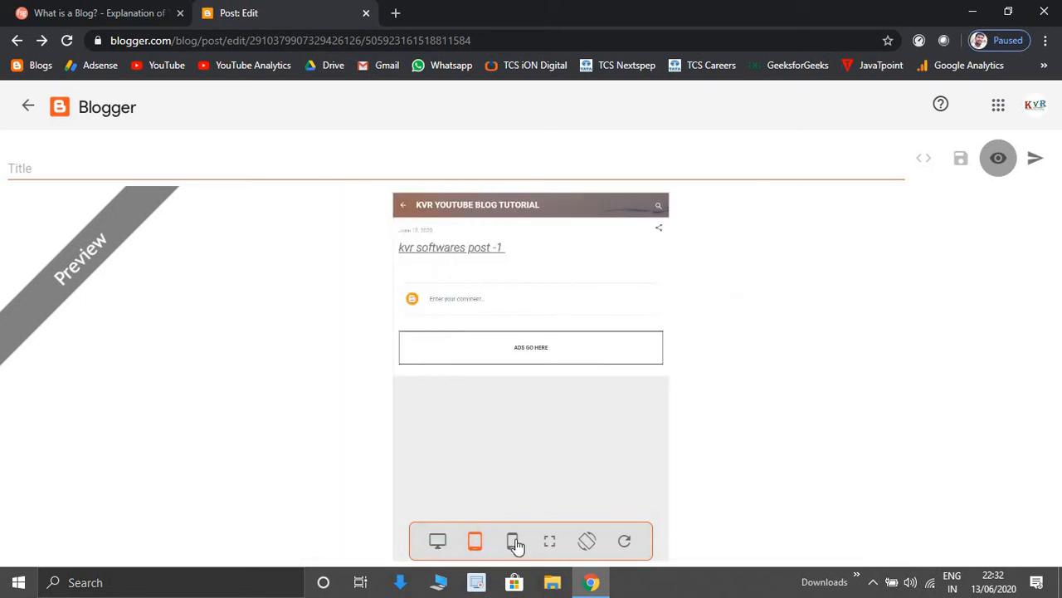
pyautogui.click(514, 543)
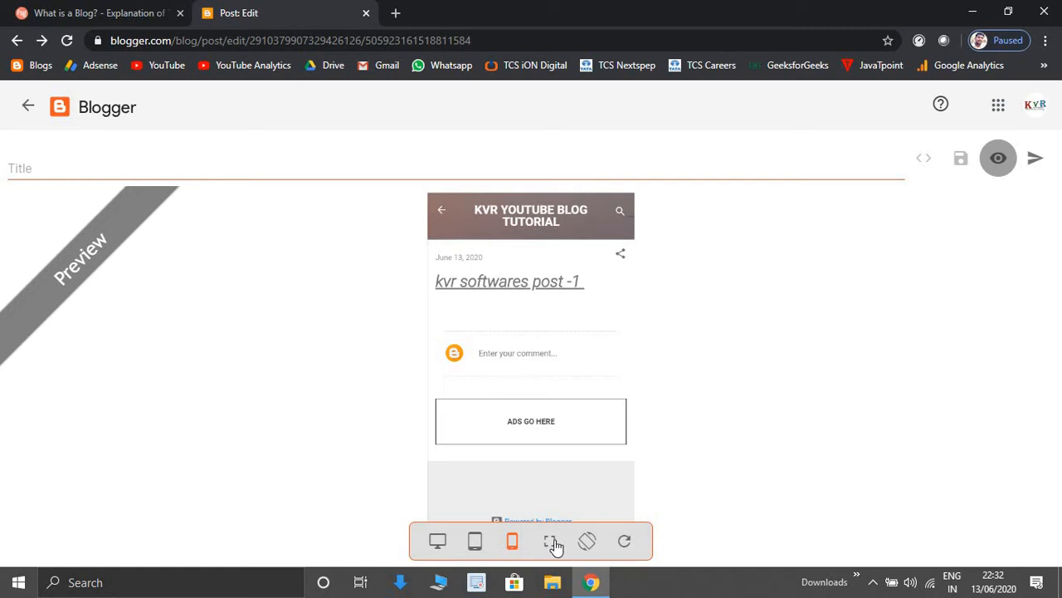
pyautogui.click(550, 543)
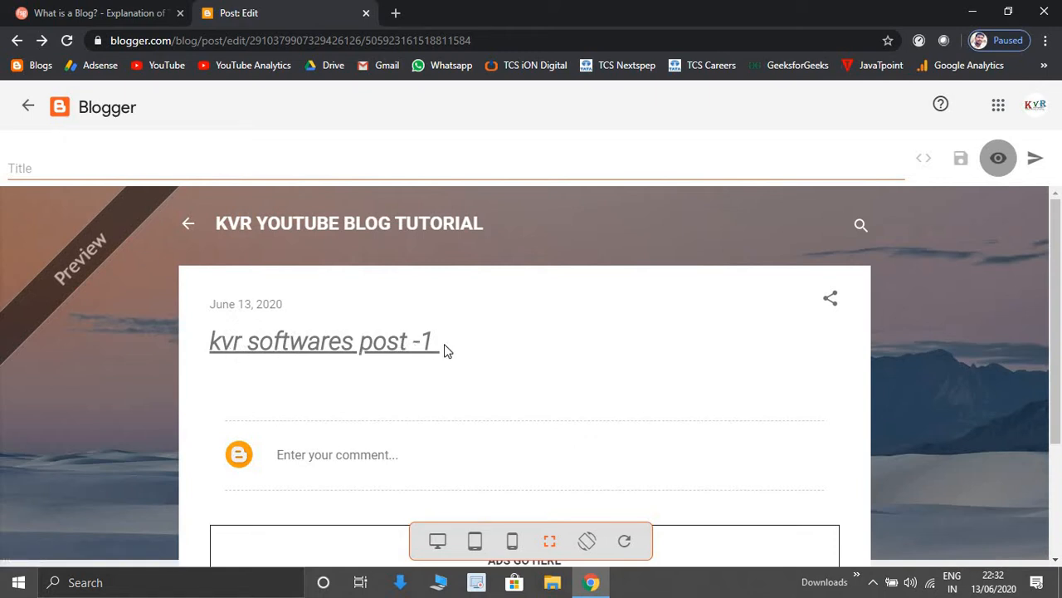
# Return to the post list, reopen the untitled draft and publish it to the blog.
pyautogui.click(27, 106)
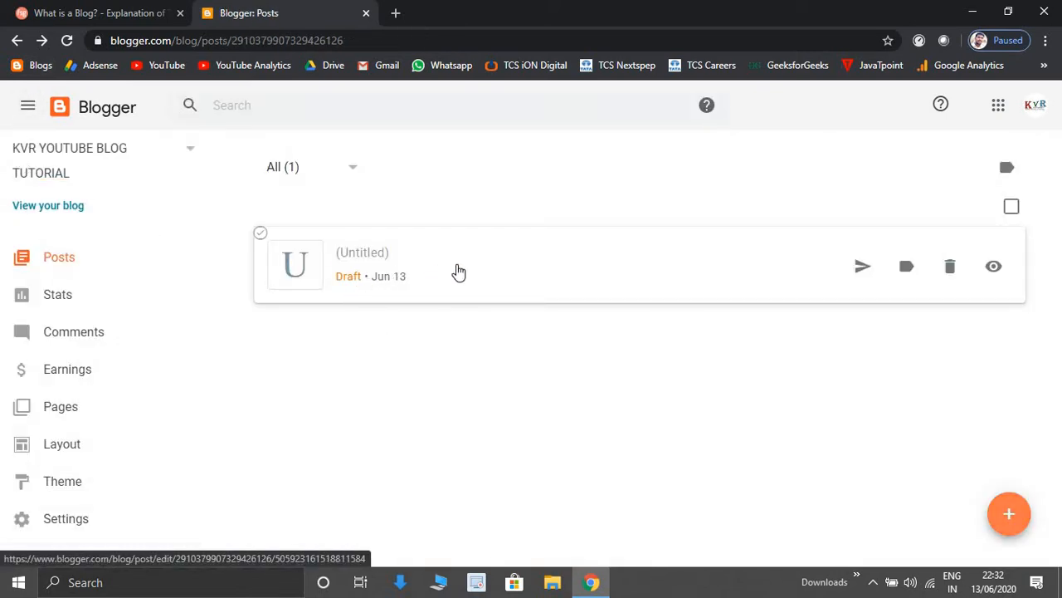
pyautogui.click(519, 275)
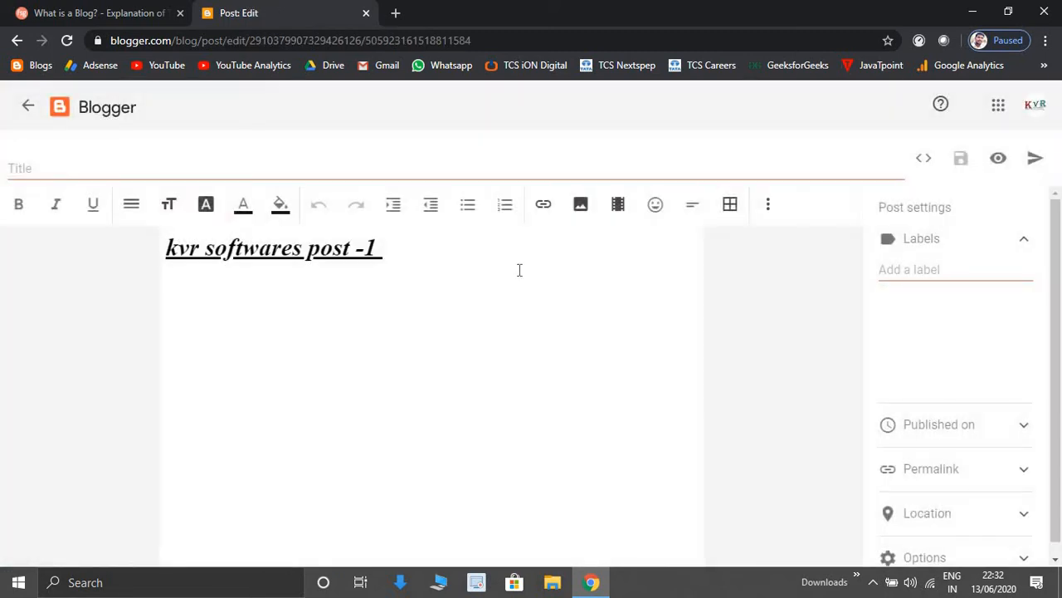
pyautogui.click(1035, 161)
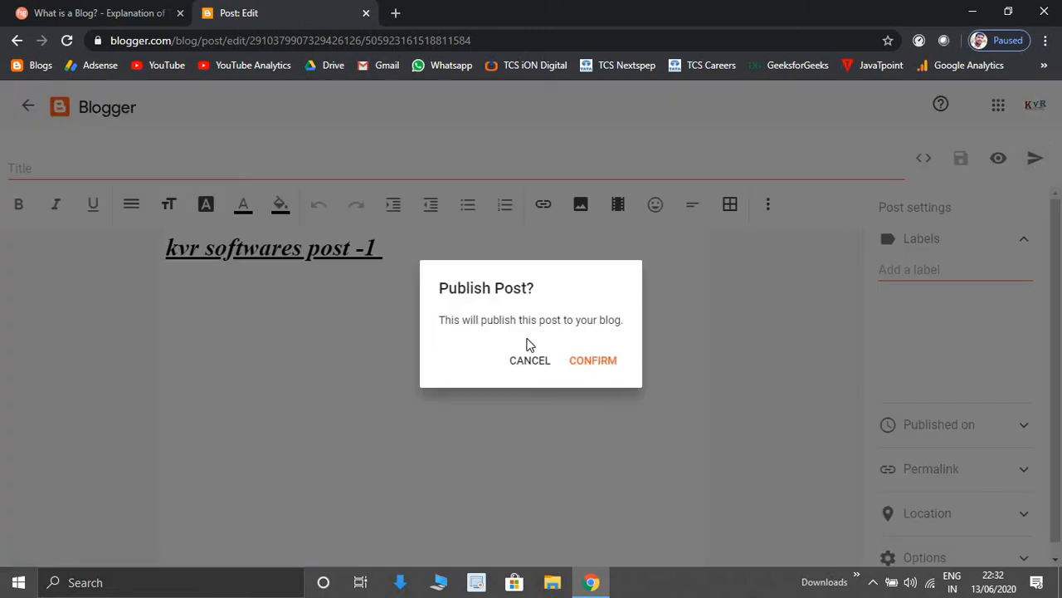
pyautogui.click(611, 360)
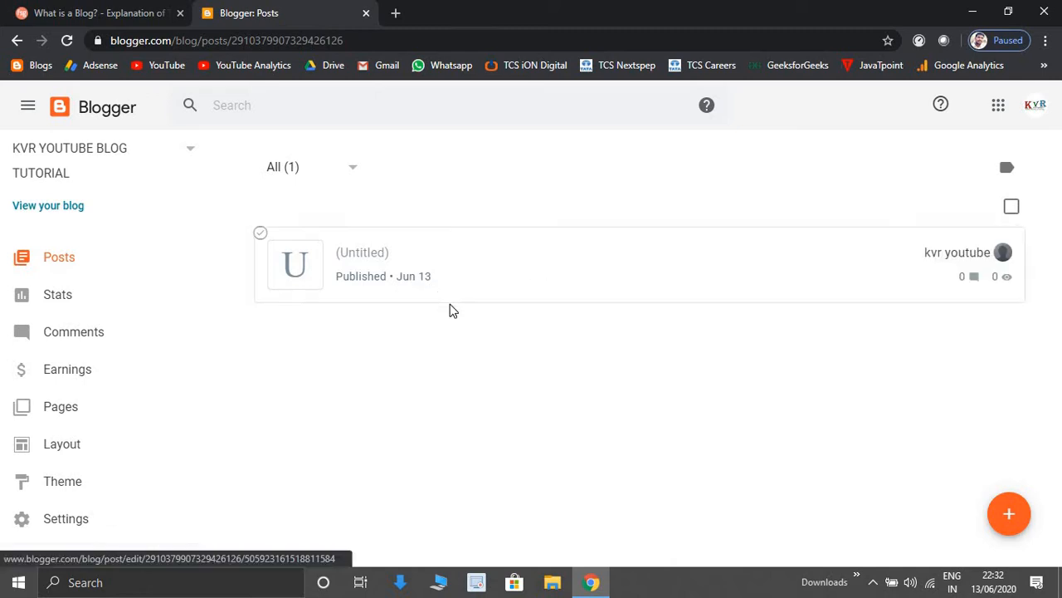
# Create another post, replace its HTML source with "<h2>kvr youtube channel post -2 </h2>" and return to compose view.
pyautogui.click(1021, 523)
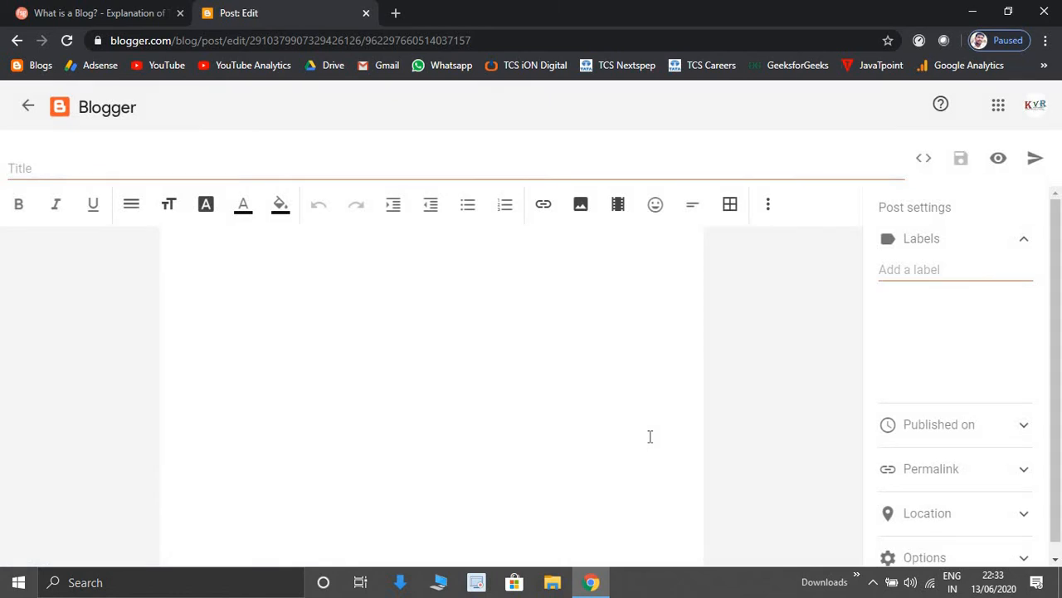
pyautogui.click(923, 168)
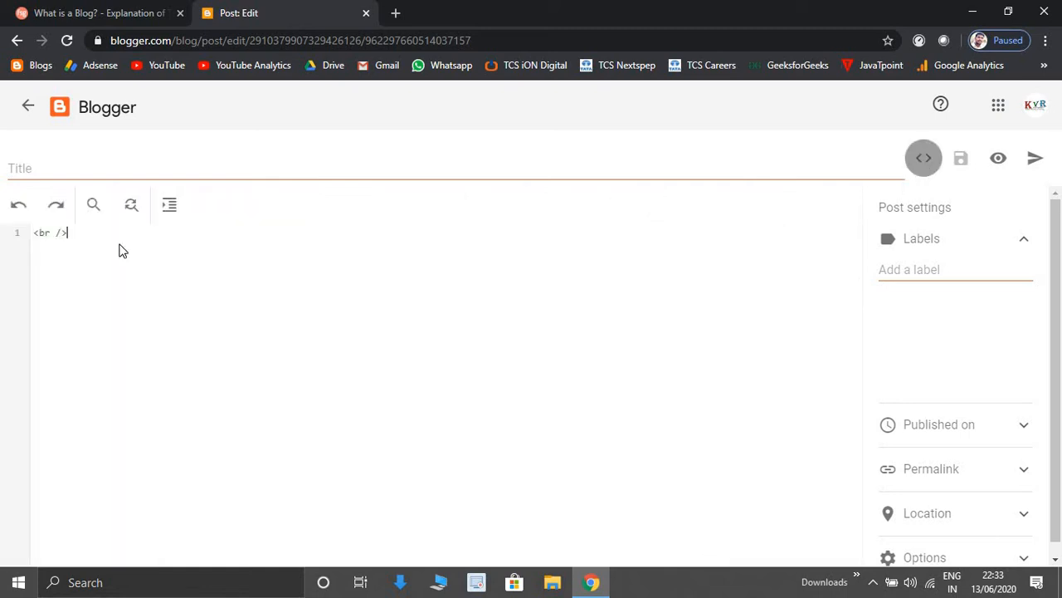
pyautogui.press('BackSpace')
pyautogui.press('BackSpace')
pyautogui.press('BackSpace')
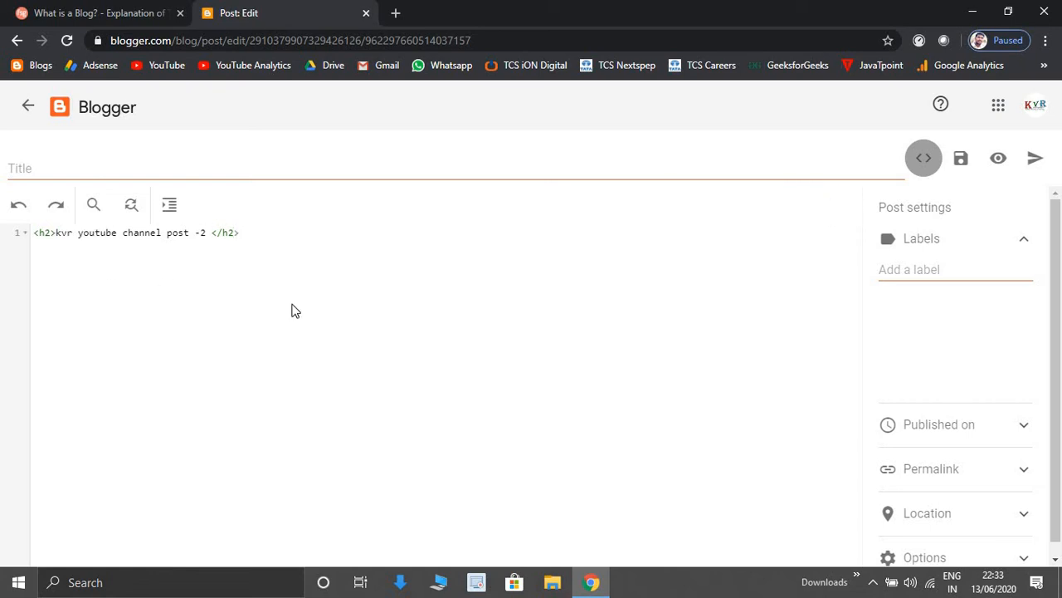
pyautogui.click(928, 161)
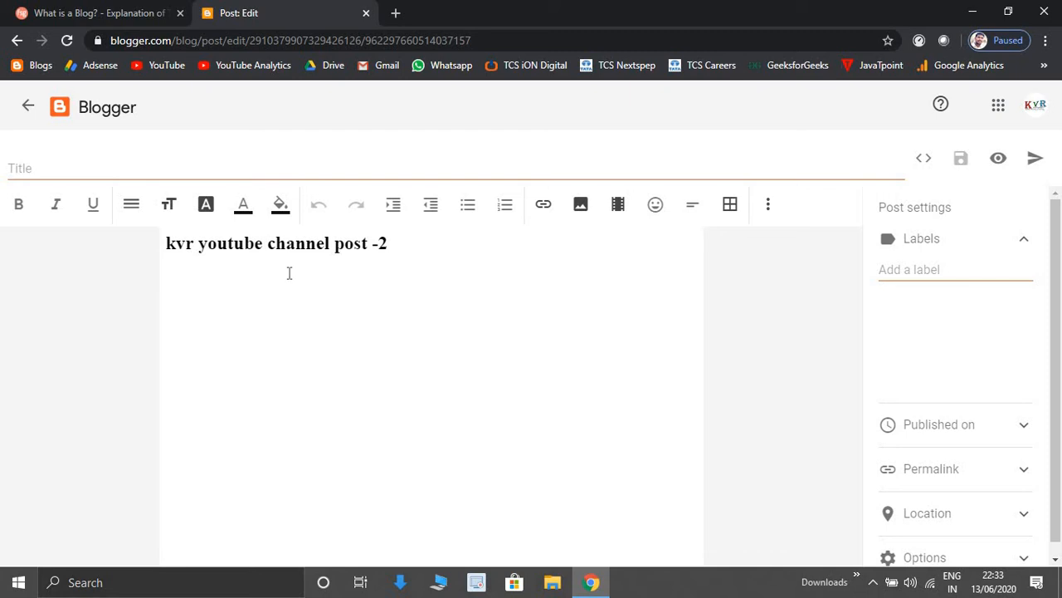
# Select the heading in the second post and compare its HTML view with the compose view.
pyautogui.tripleClick(272, 247)
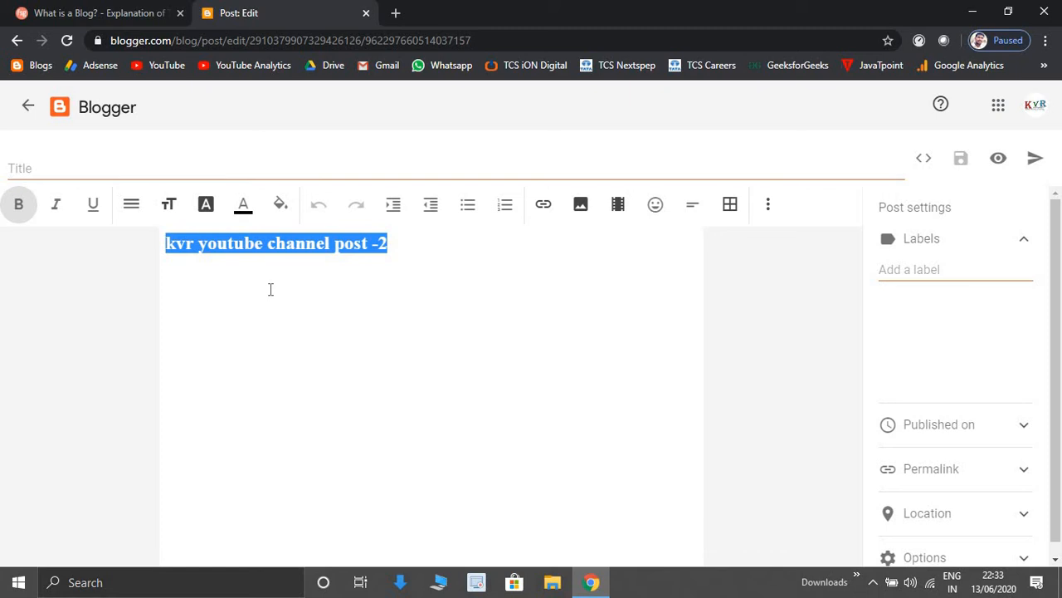
pyautogui.click(921, 162)
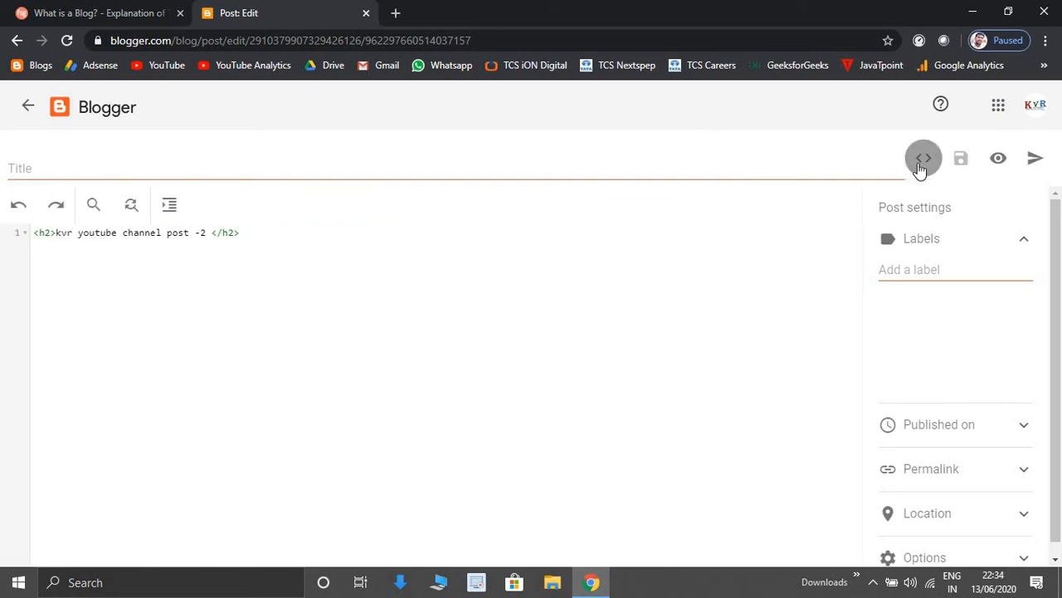
pyautogui.click(922, 160)
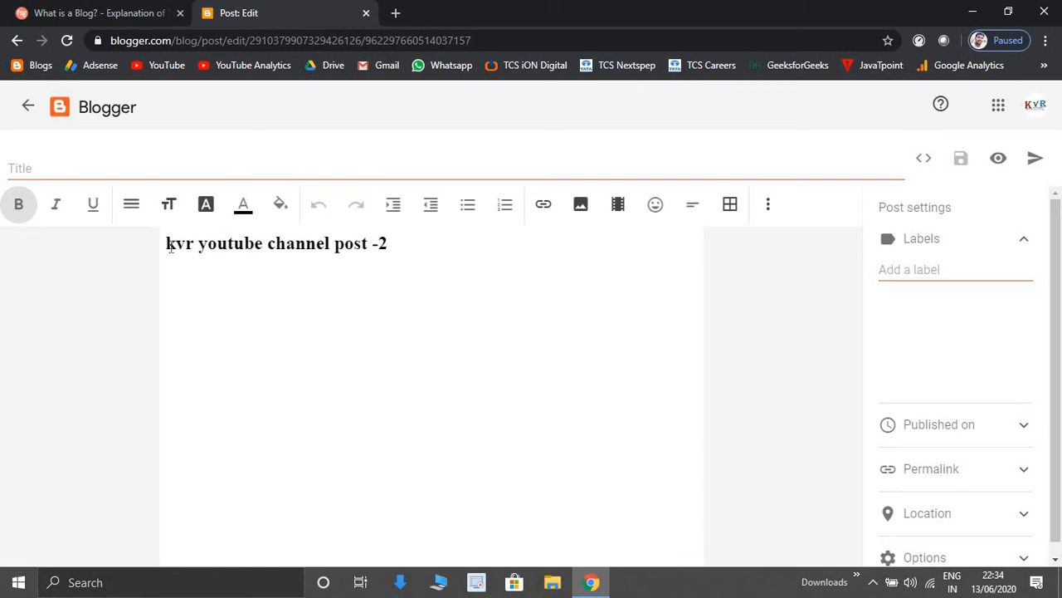
# Format the heading "kvr youtube channel post -2" as bold, italic and underlined, and set its size to Huge.
pyautogui.tripleClick(199, 244)
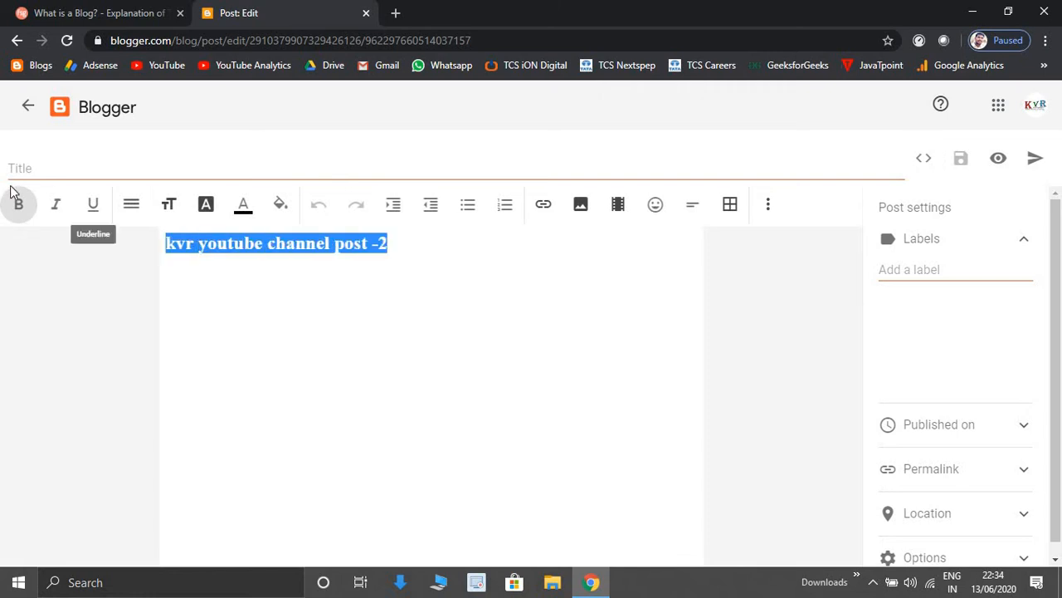
pyautogui.click(22, 211)
pyautogui.click(21, 211)
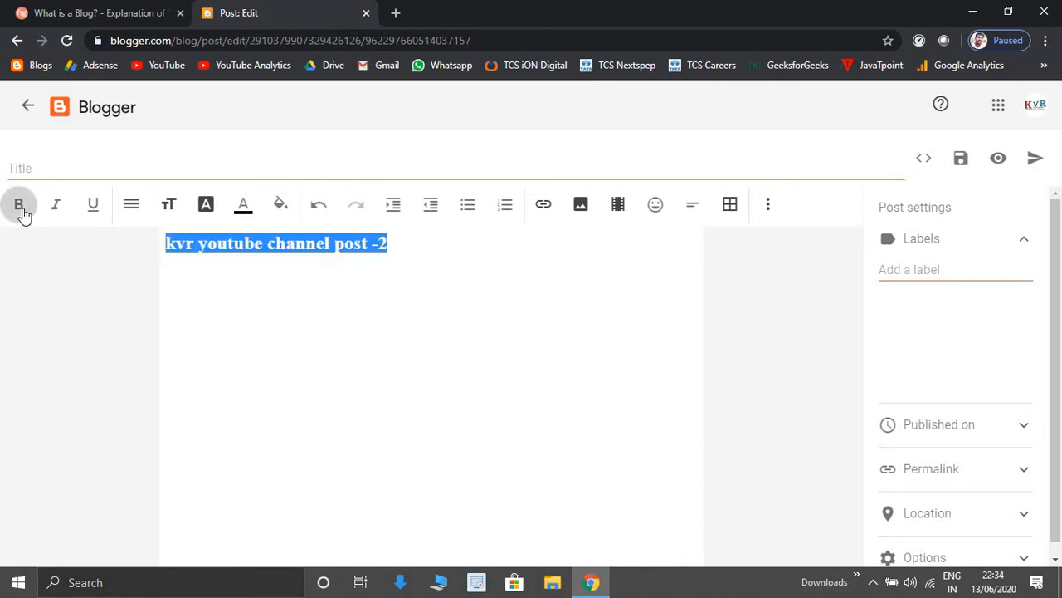
pyautogui.click(57, 212)
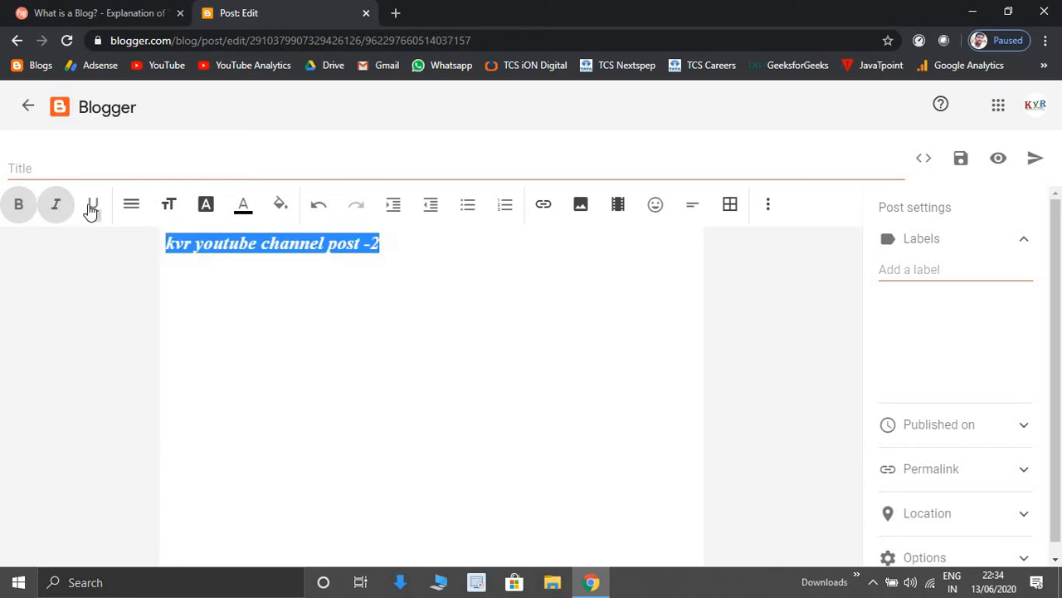
pyautogui.click(93, 208)
pyautogui.click(169, 205)
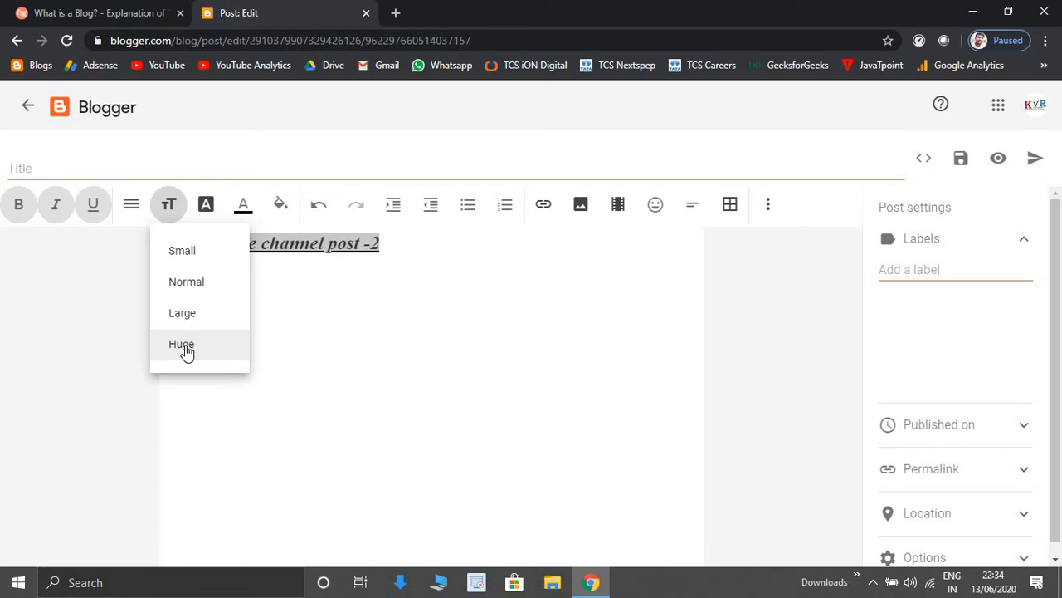
pyautogui.click(184, 347)
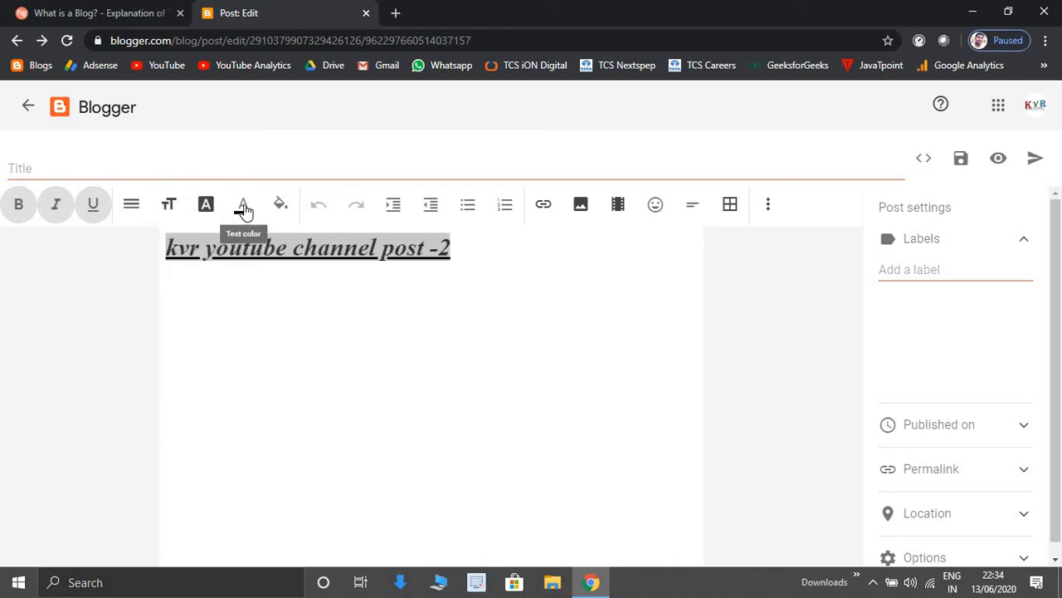
# Set the text color of the heading "kvr youtube channel post -2" to red.
pyautogui.click(243, 208)
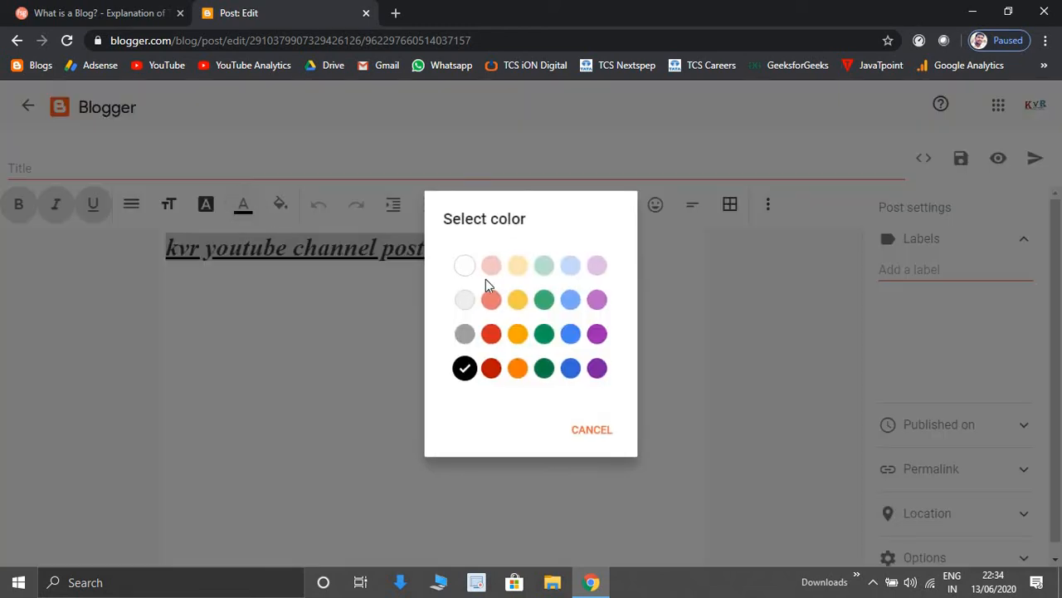
pyautogui.click(491, 333)
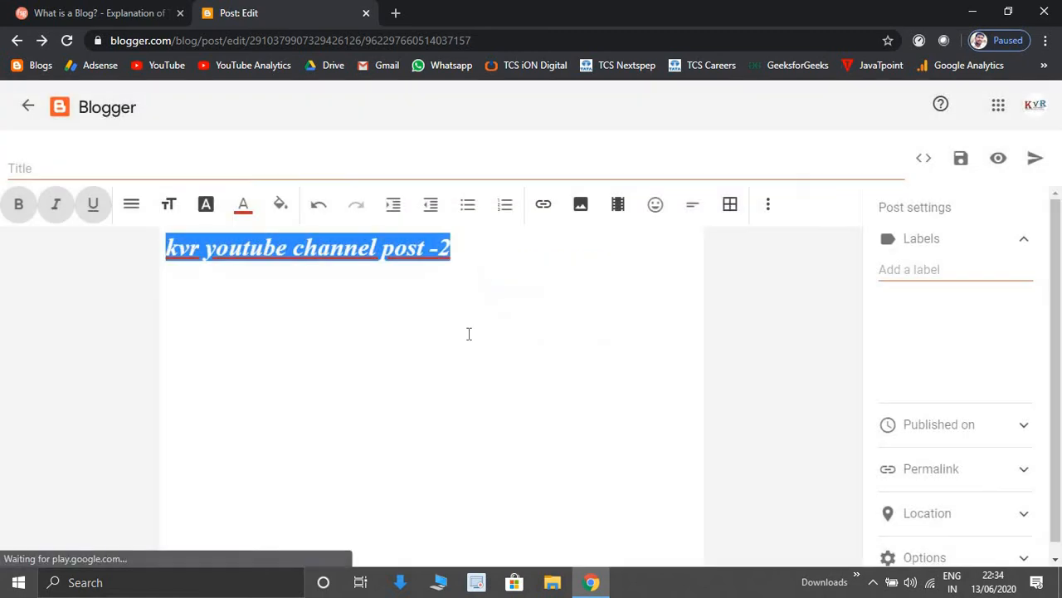
pyautogui.click(292, 334)
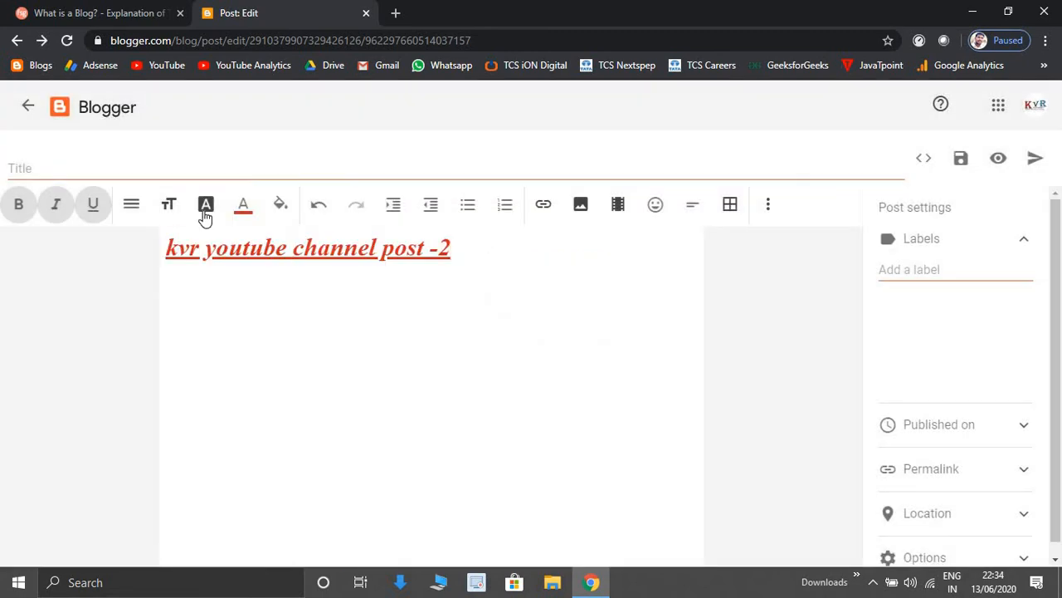
# Title the post "post2", preview it and publish it to the blog.
pyautogui.click(74, 172)
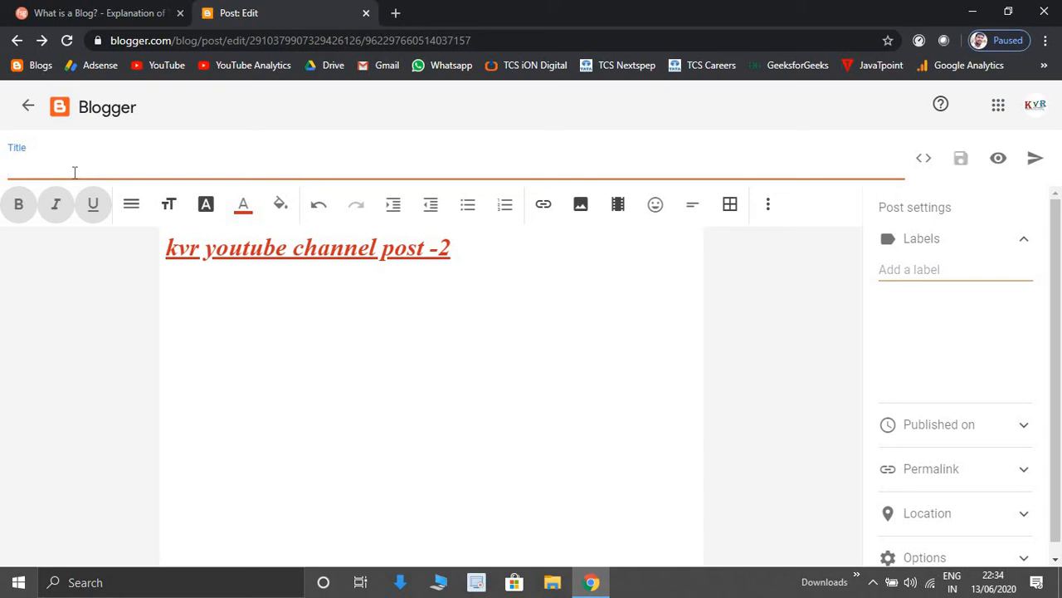
pyautogui.write('post2')
pyautogui.click(1000, 160)
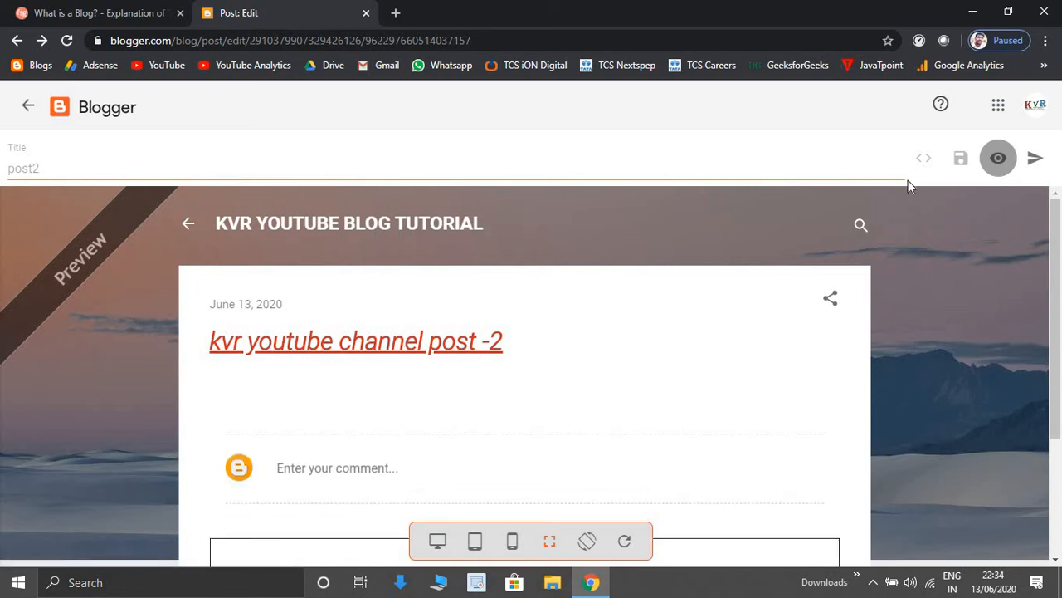
pyautogui.click(1035, 160)
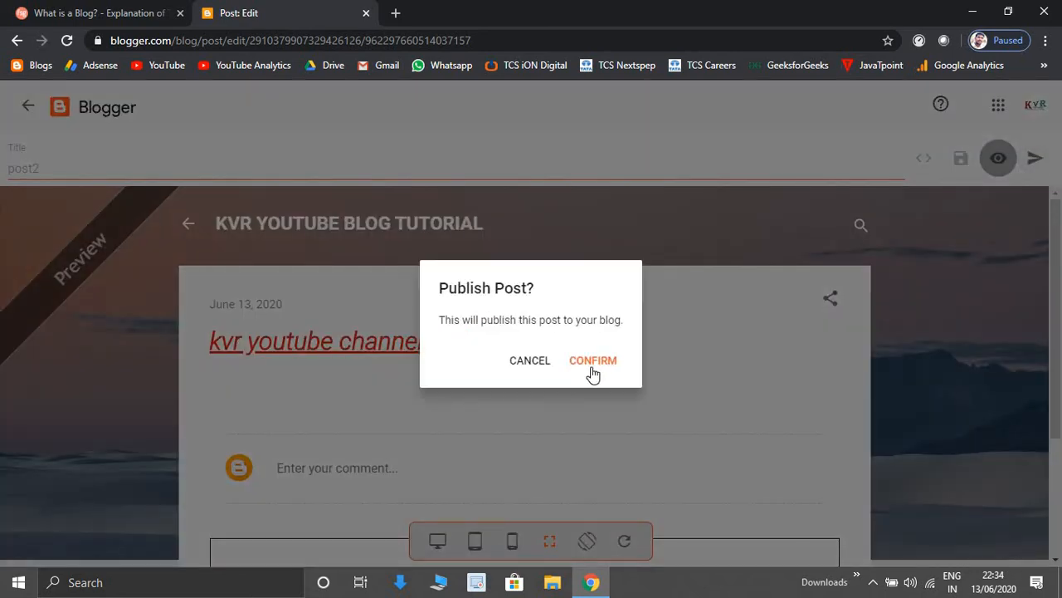
pyautogui.click(593, 373)
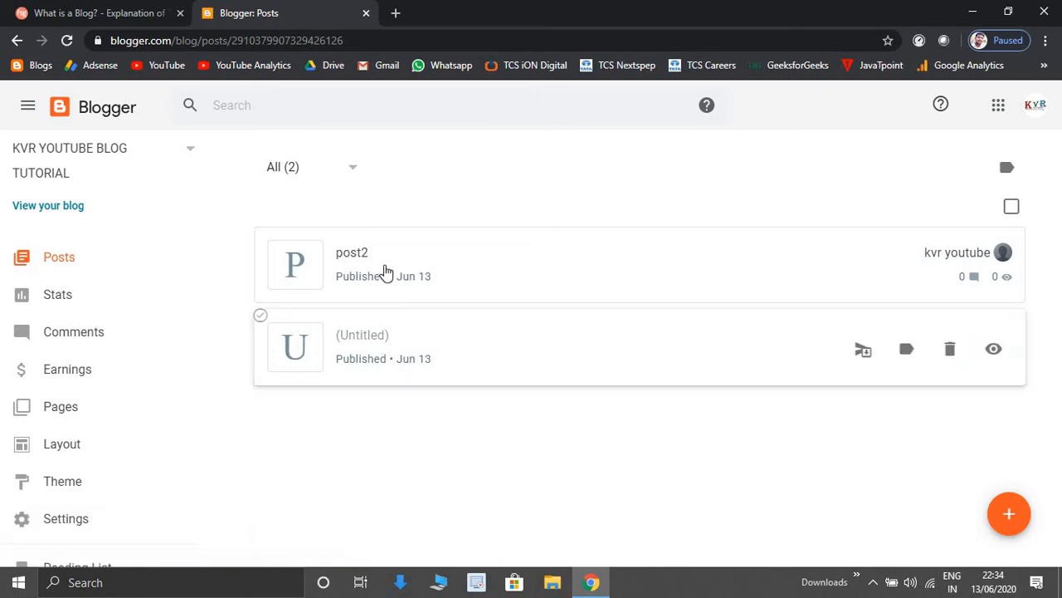
# Reopen the untitled published post, title it "post1", update it and return to the post list.
pyautogui.click(396, 334)
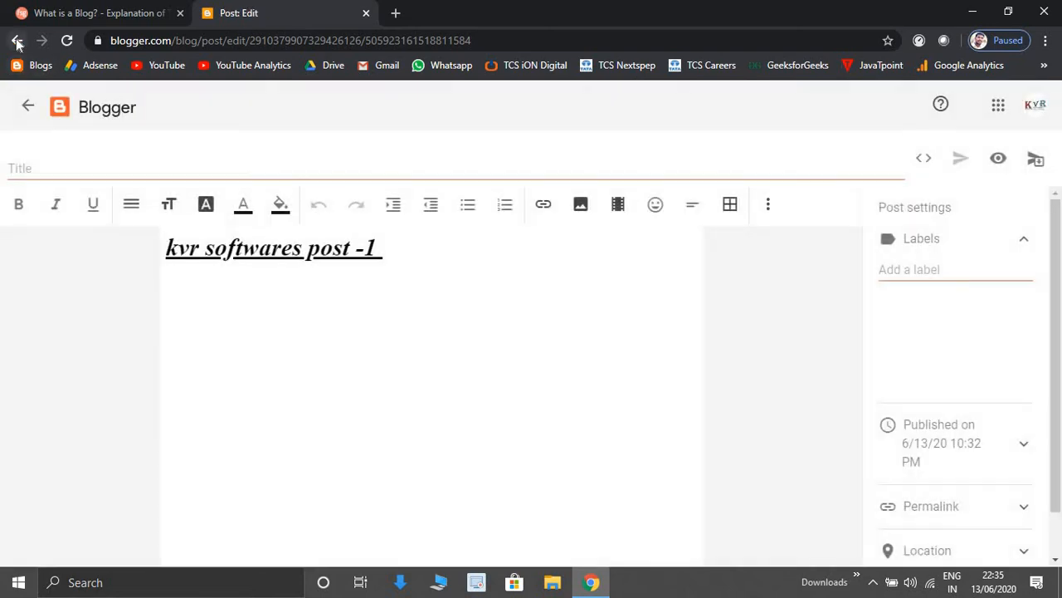
pyautogui.click(17, 41)
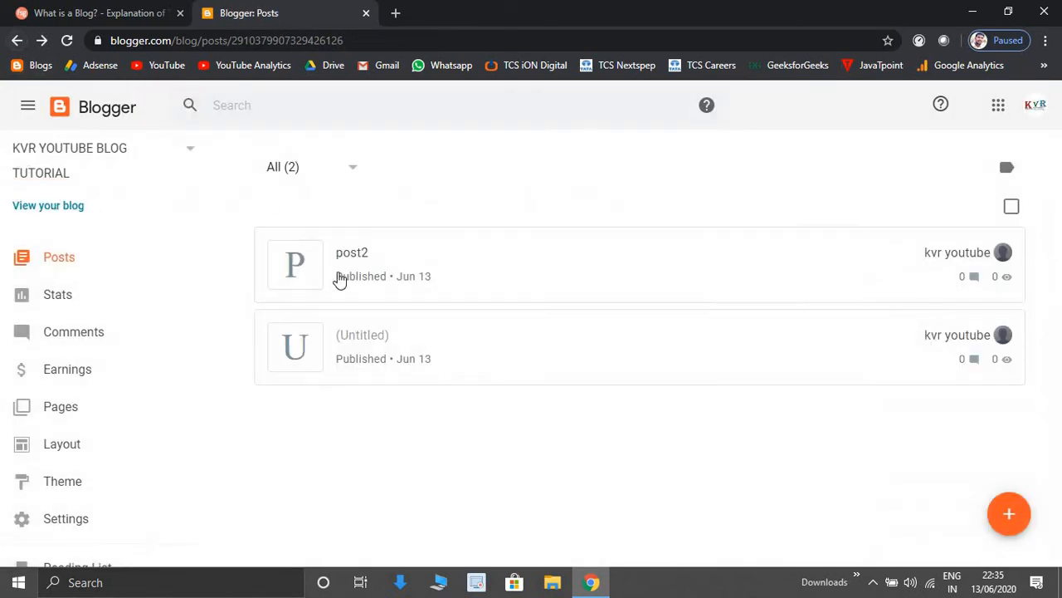
pyautogui.moveTo(349, 344)
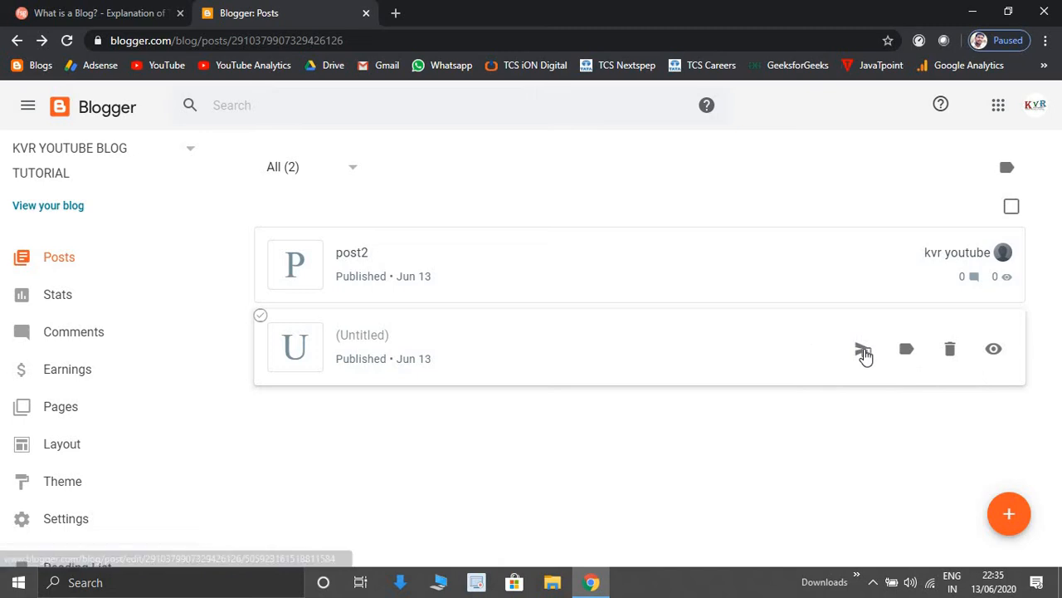
pyautogui.click(346, 345)
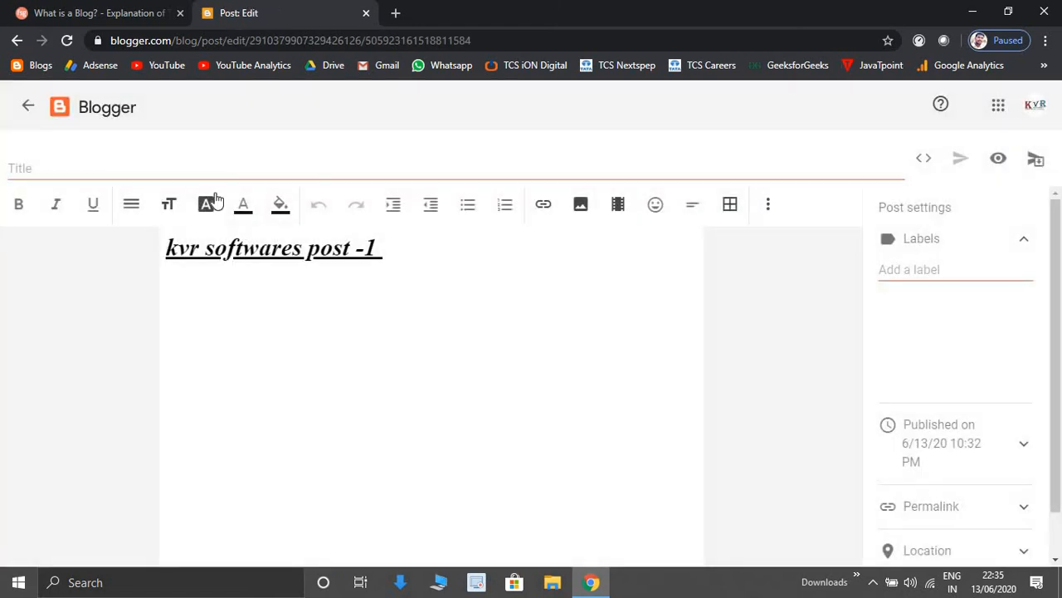
pyautogui.click(128, 165)
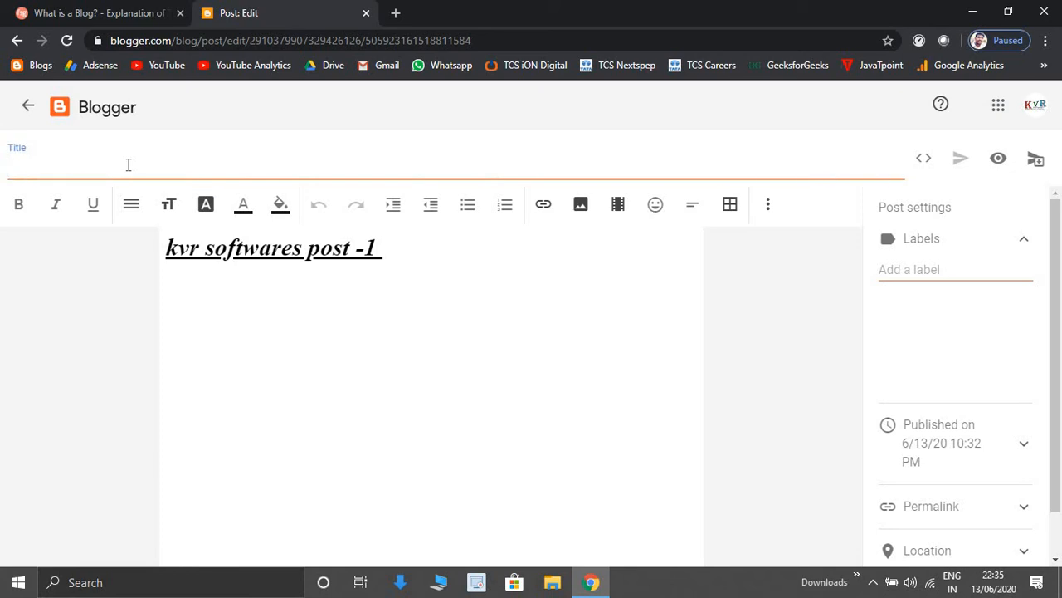
pyautogui.write('post1')
pyautogui.click(965, 159)
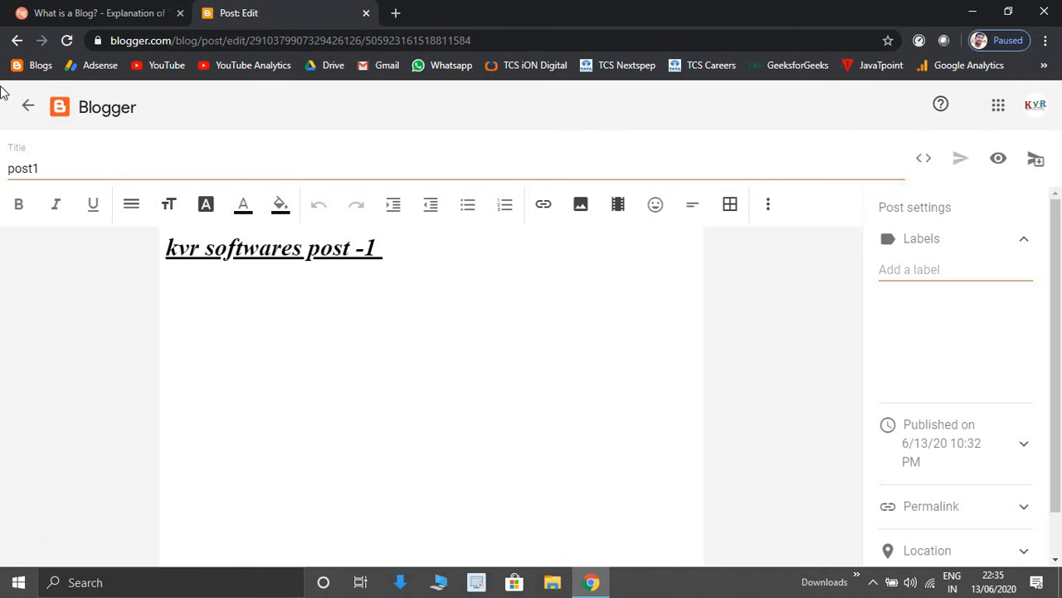
pyautogui.click(24, 110)
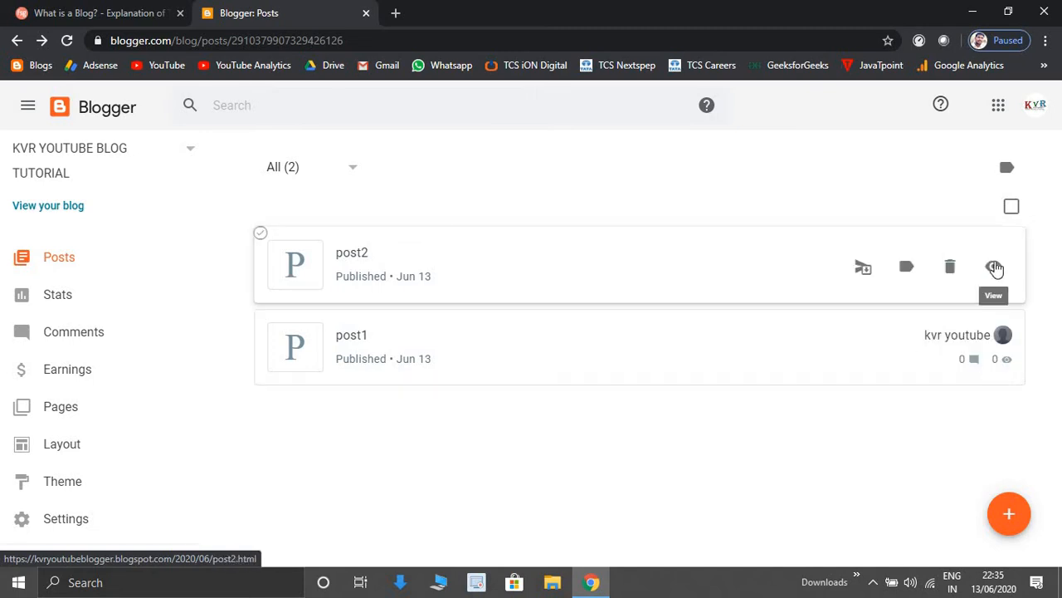
# View the published pages of post2 and post1 from the post list, then return to the list.
pyautogui.click(994, 266)
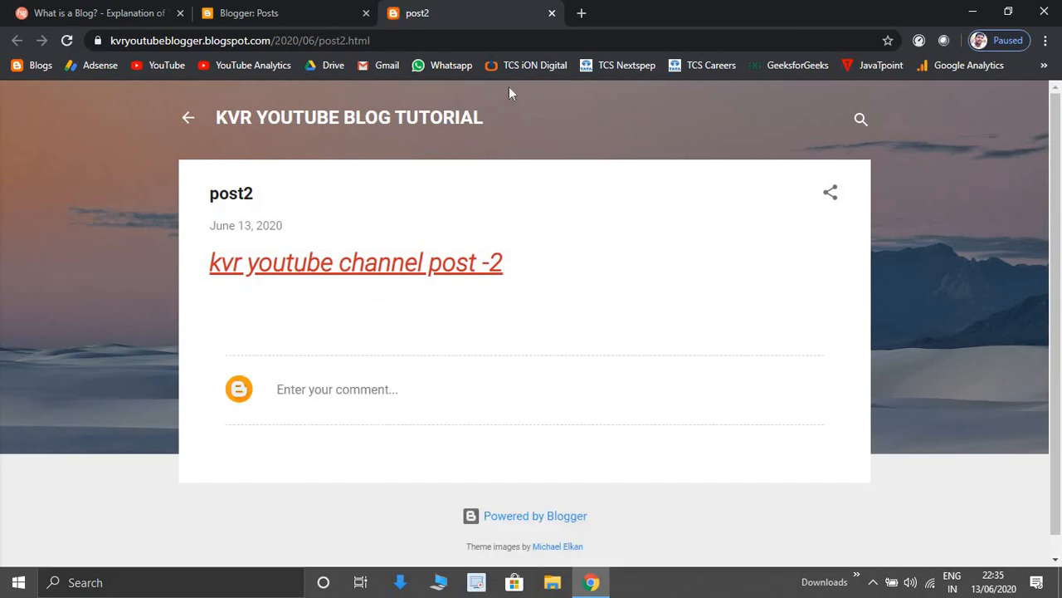
pyautogui.click(348, 12)
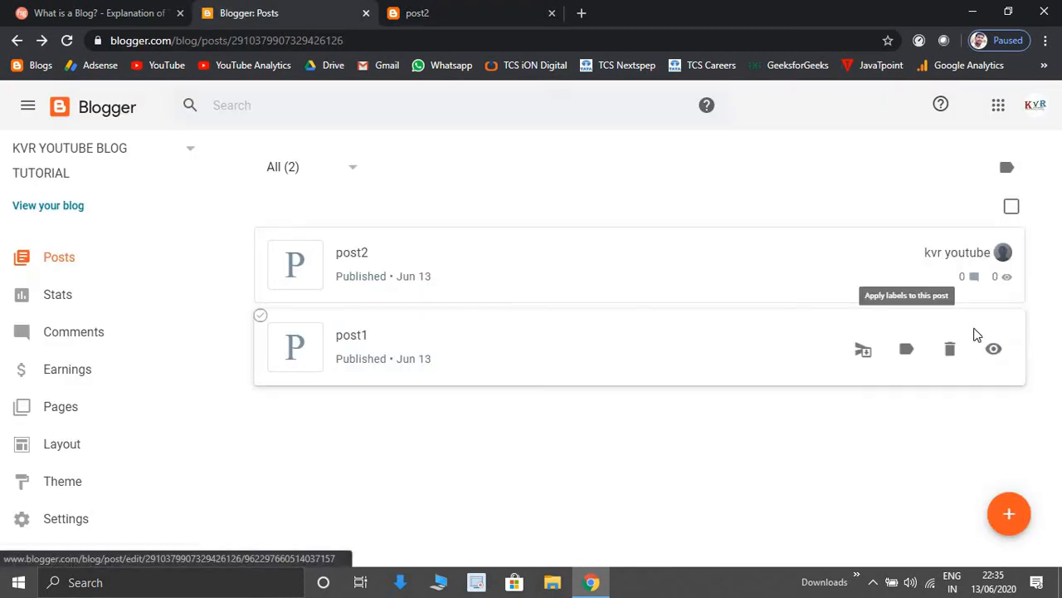
pyautogui.click(996, 354)
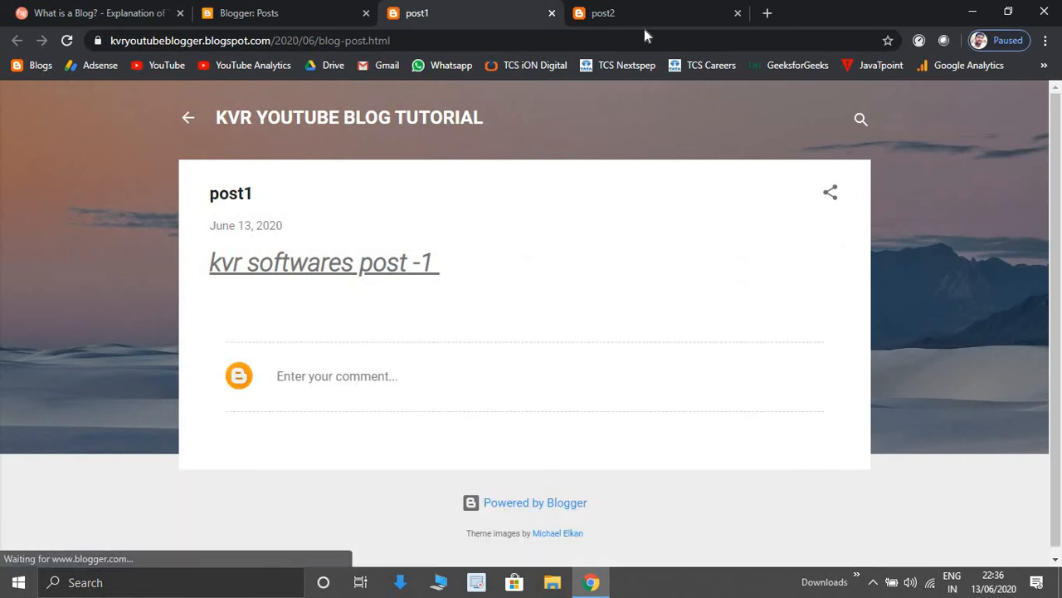
pyautogui.click(329, 10)
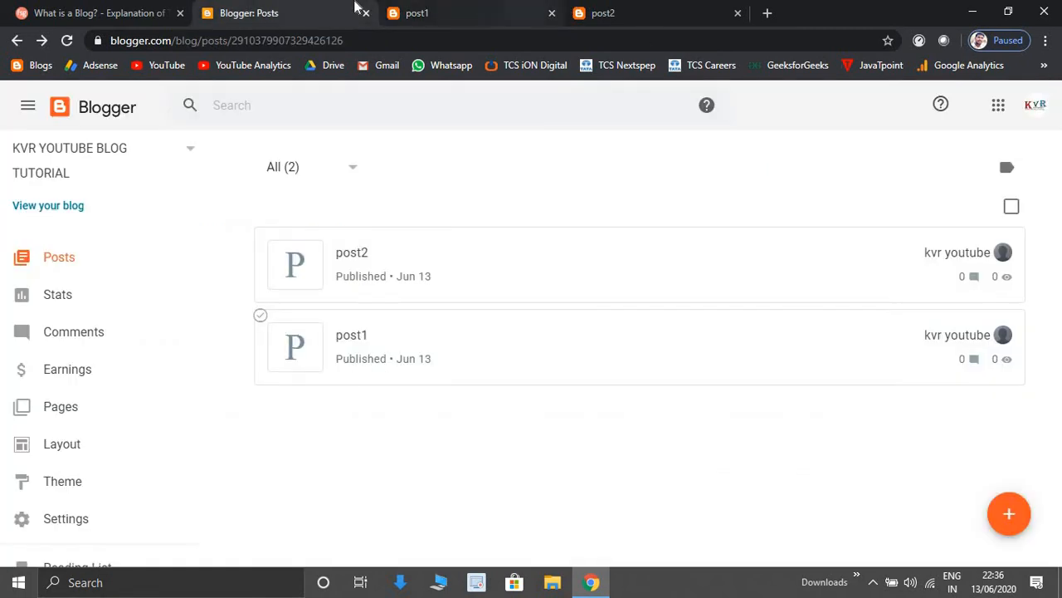
# Open the live blog's home page and look through the published post summaries.
pyautogui.click(59, 209)
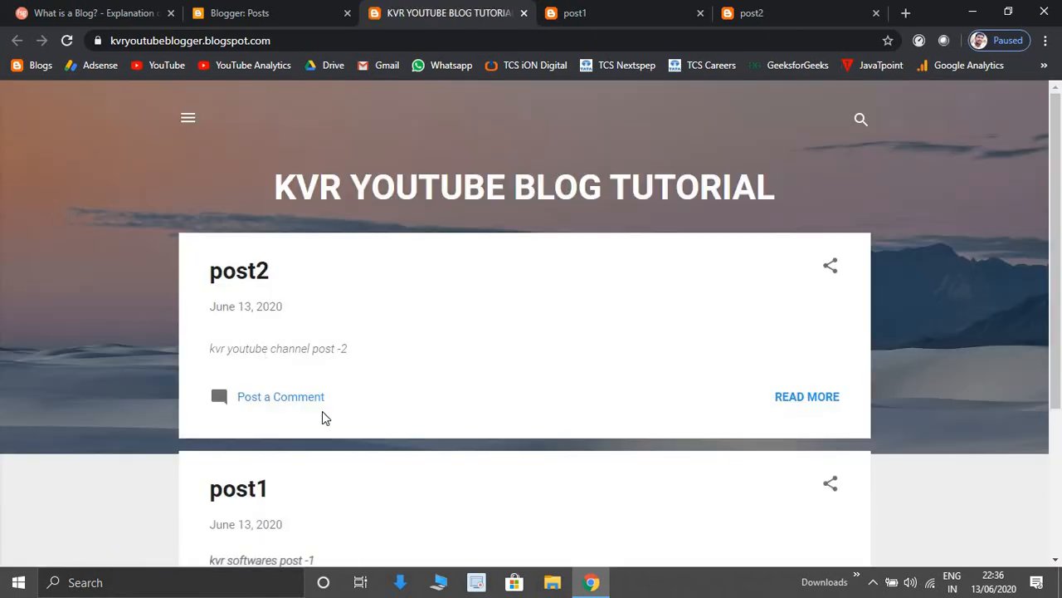
pyautogui.scroll(-3, 323, 415)
pyautogui.scroll(2, 284, 287)
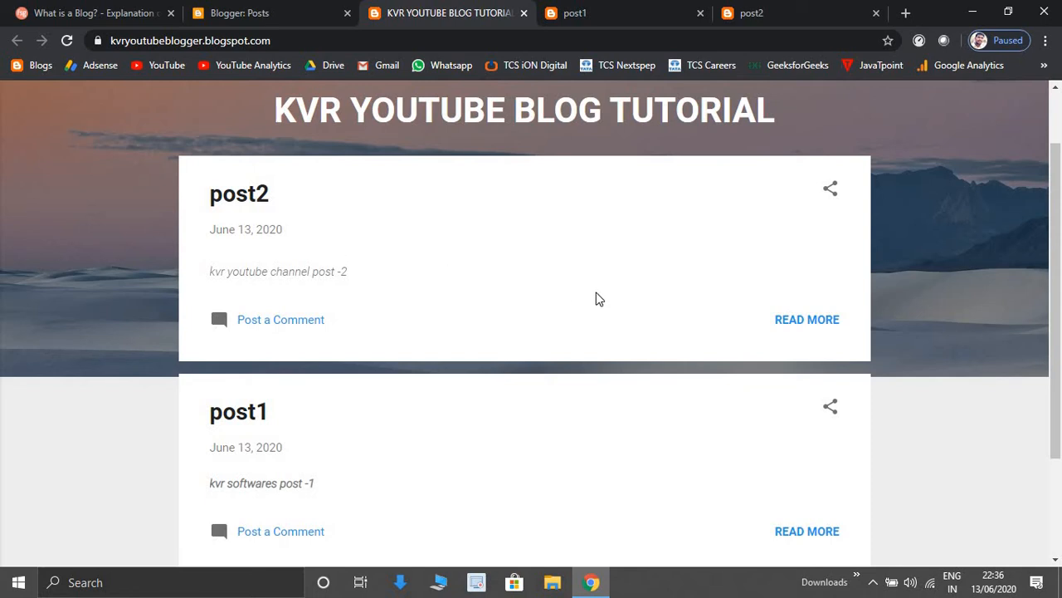
pyautogui.scroll(-2, 768, 488)
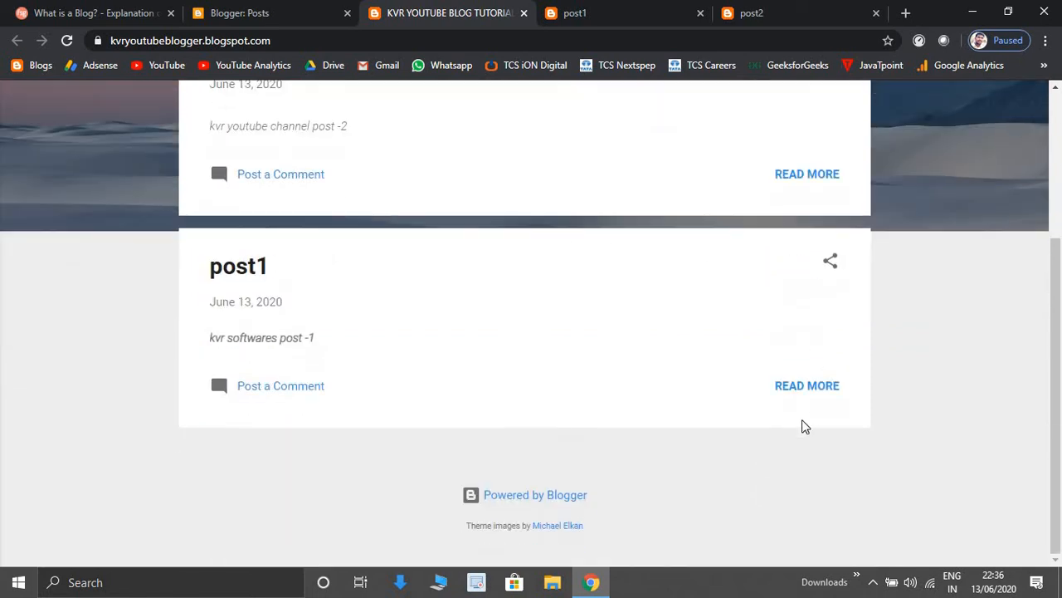
pyautogui.scroll(2, 788, 259)
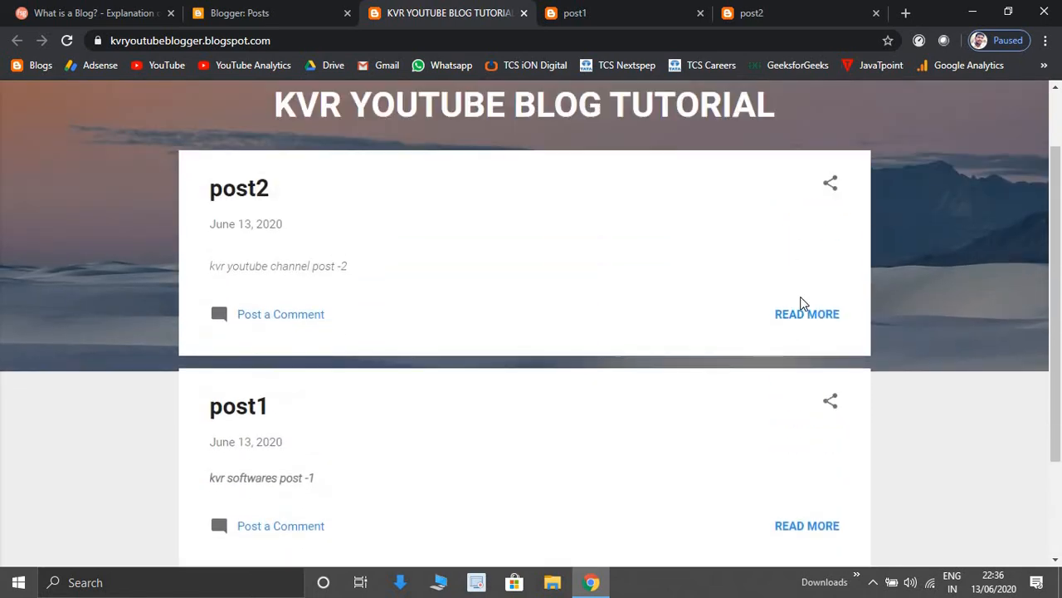
# Read the full post2 and post1 from the blog's home page, returning to the home page after each.
pyautogui.click(803, 320)
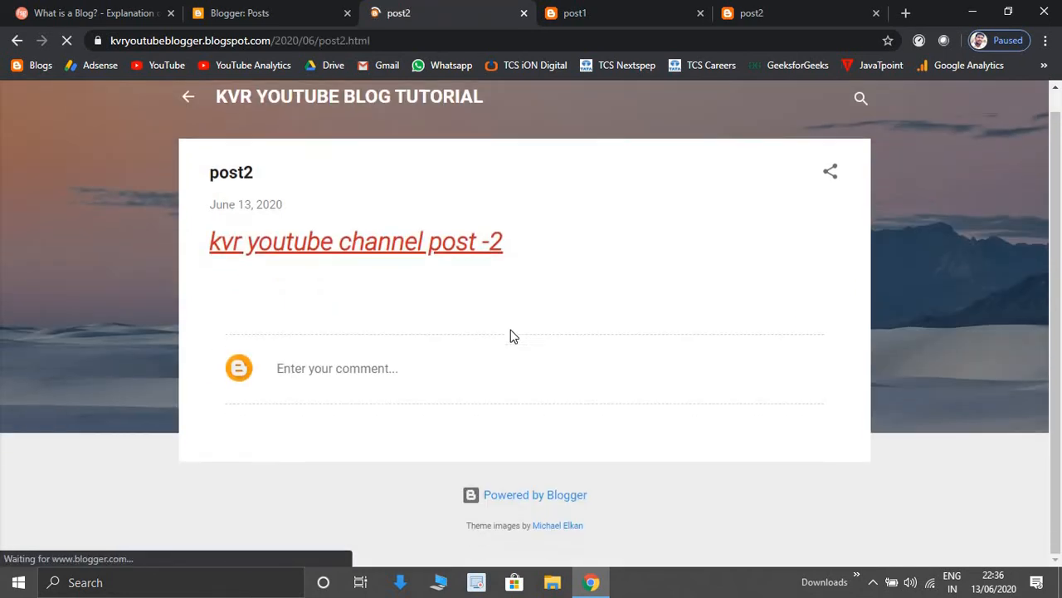
pyautogui.click(17, 42)
pyautogui.scroll(-1, 633, 313)
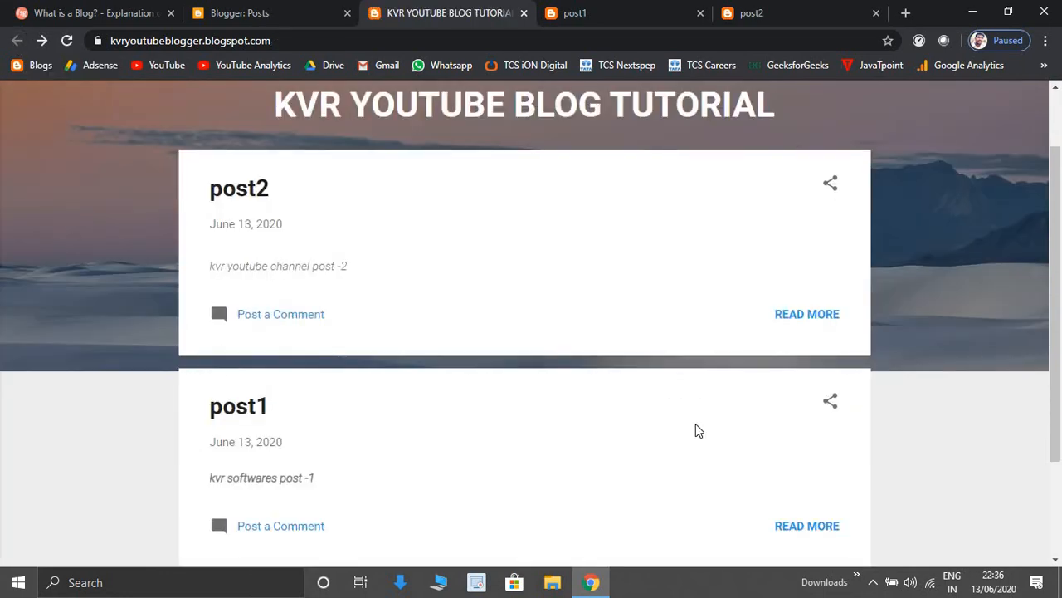
pyautogui.scroll(-2, 695, 424)
pyautogui.click(816, 392)
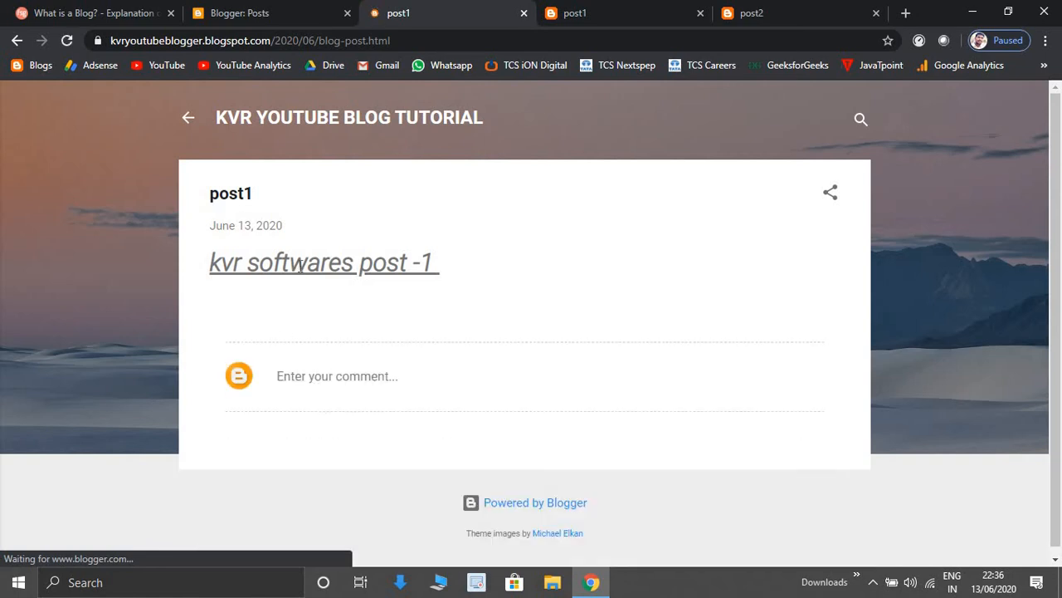
pyautogui.click(194, 122)
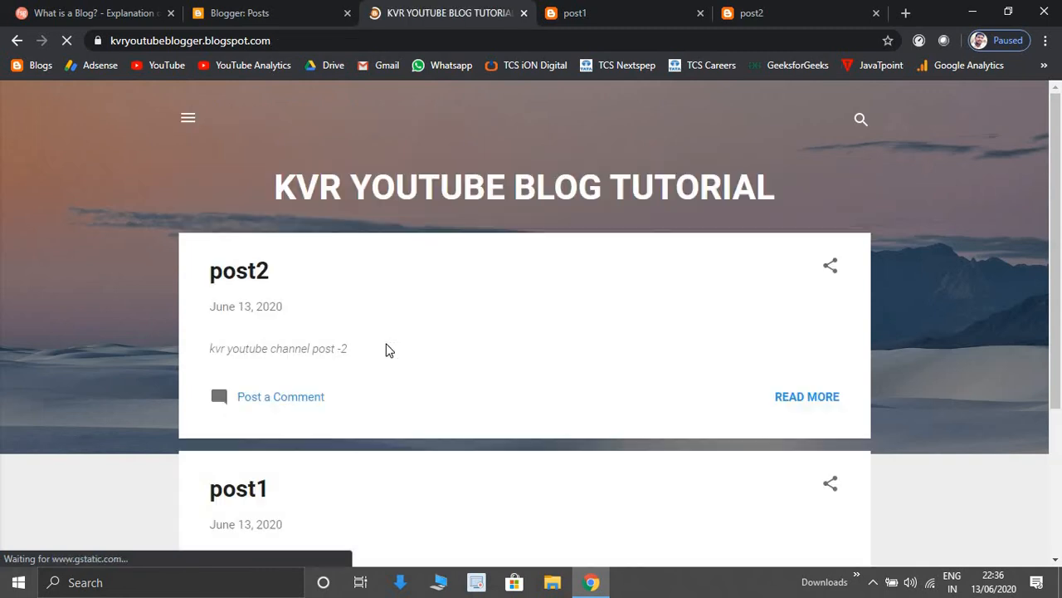
# Revisit the full pages of post2 and post1 once more and go back to the blog's home page.
pyautogui.scroll(-3, 423, 430)
pyautogui.scroll(3, 424, 430)
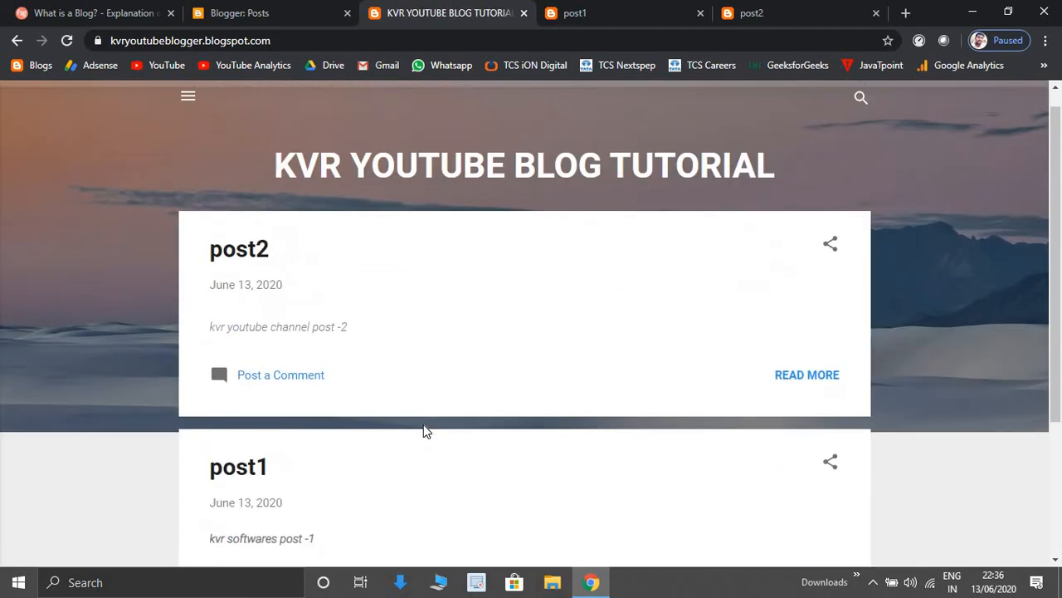
pyautogui.click(803, 399)
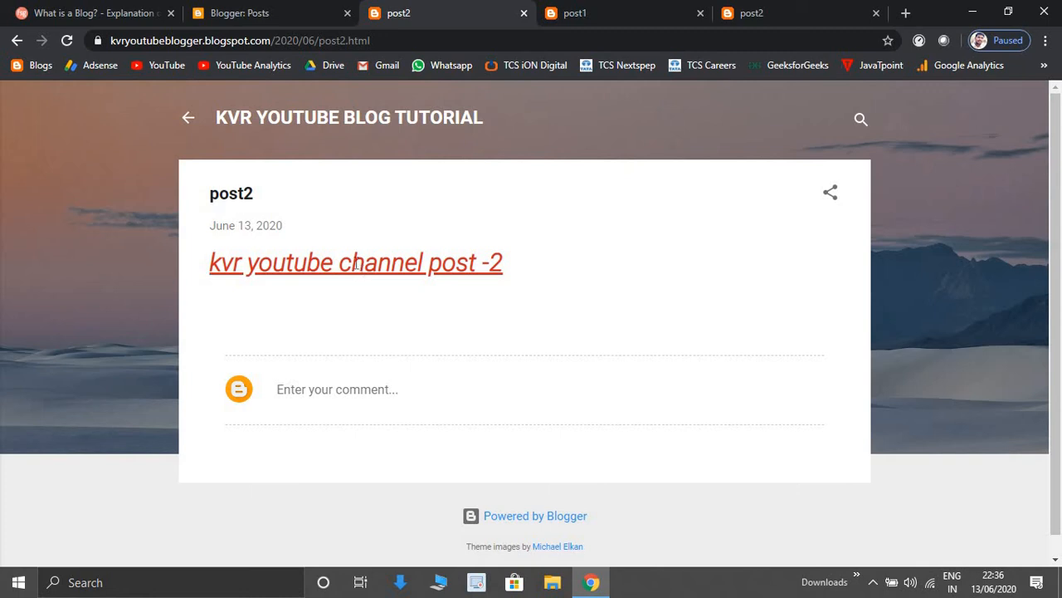
pyautogui.click(190, 120)
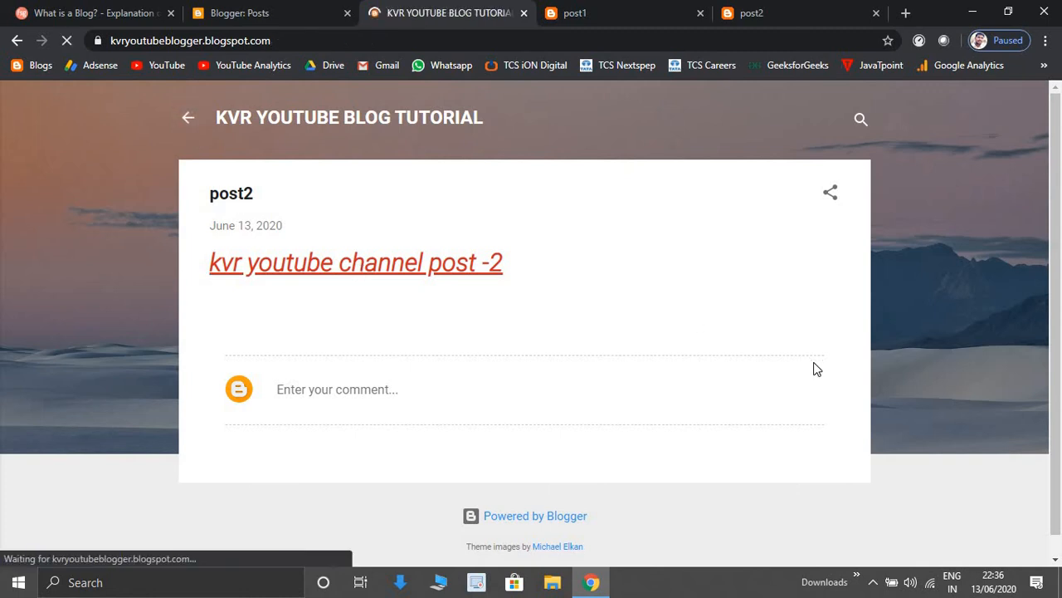
pyautogui.scroll(-3, 821, 452)
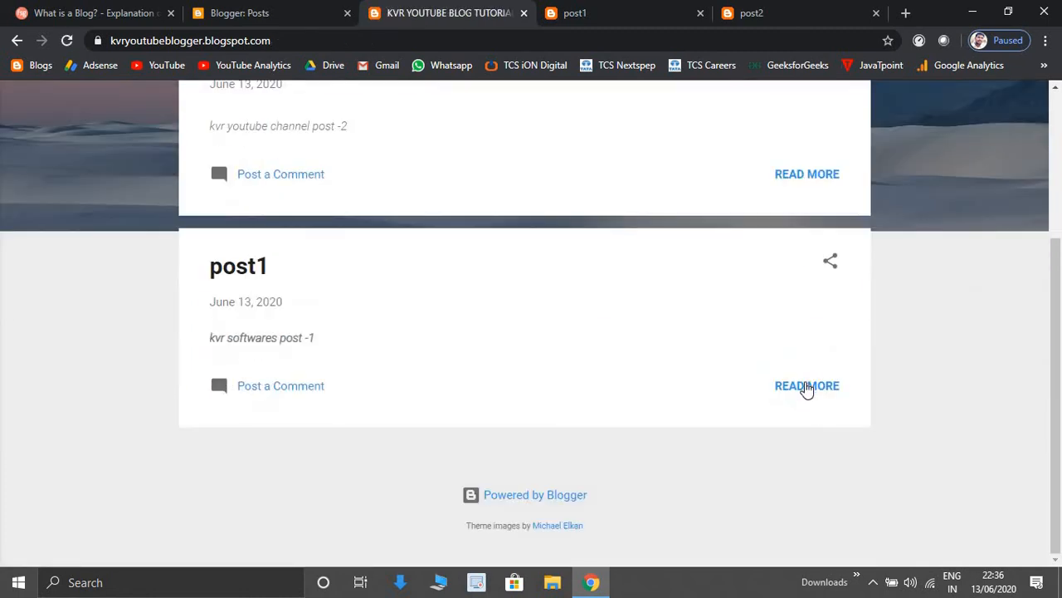
pyautogui.click(805, 386)
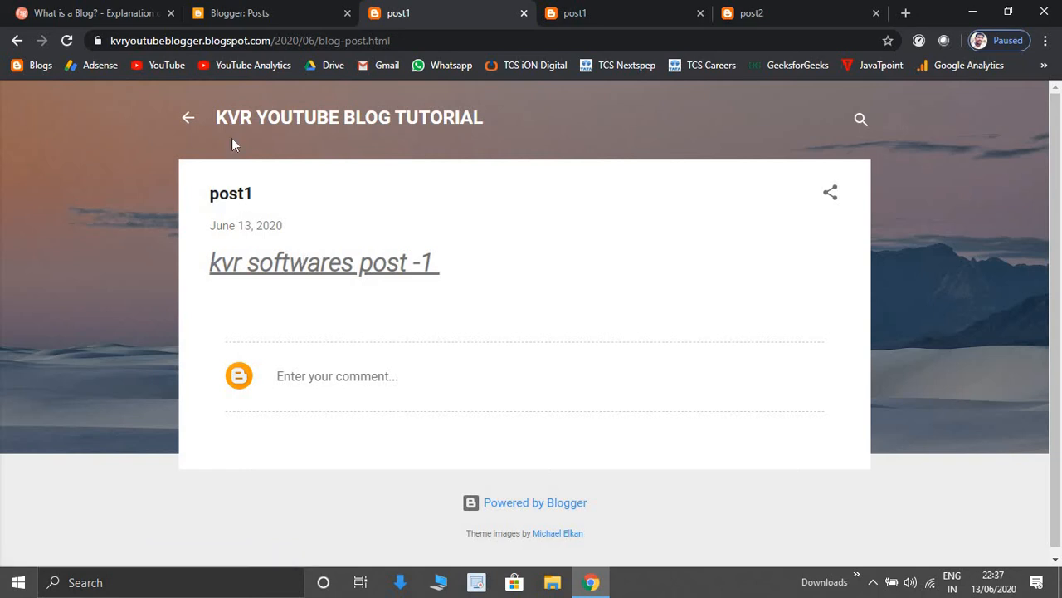
pyautogui.click(187, 120)
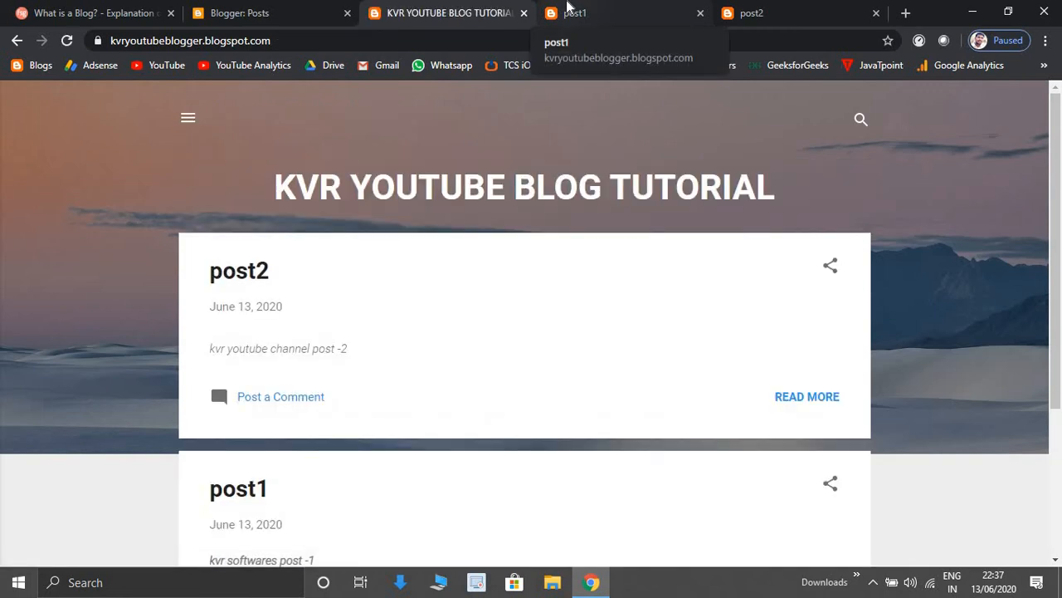
# Close the separate post1 and post2 pages and go back to the Blogger post list.
pyautogui.click(567, 9)
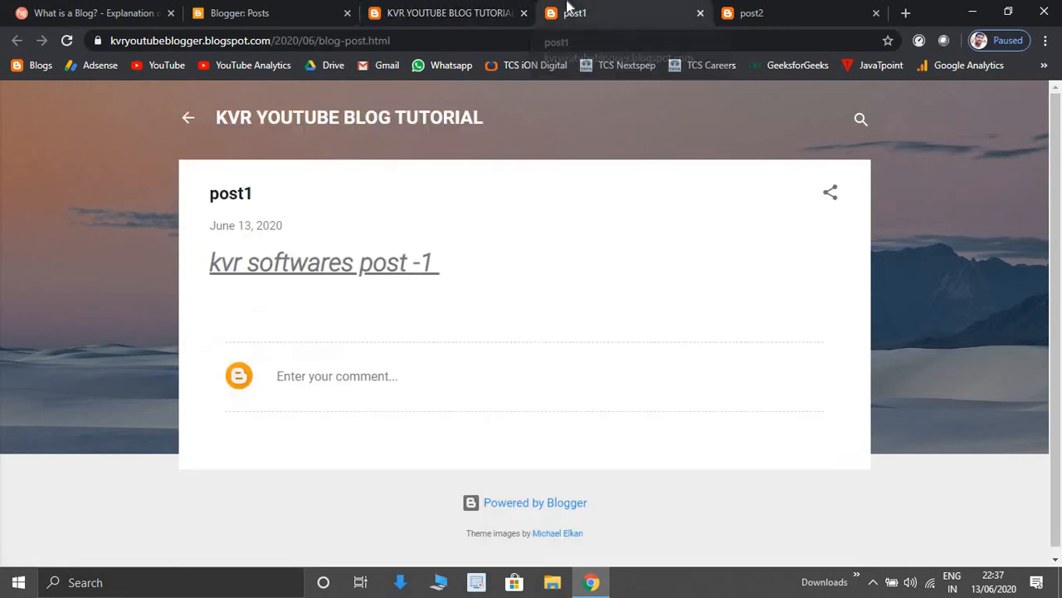
pyautogui.click(462, 10)
pyautogui.click(698, 10)
pyautogui.click(699, 13)
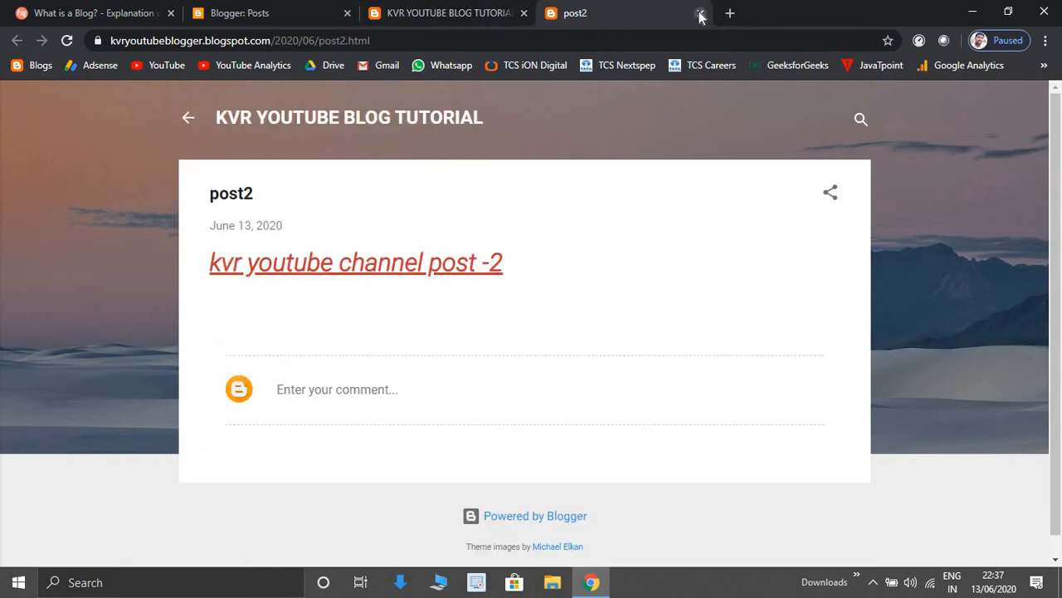
pyautogui.click(700, 12)
pyautogui.click(260, 12)
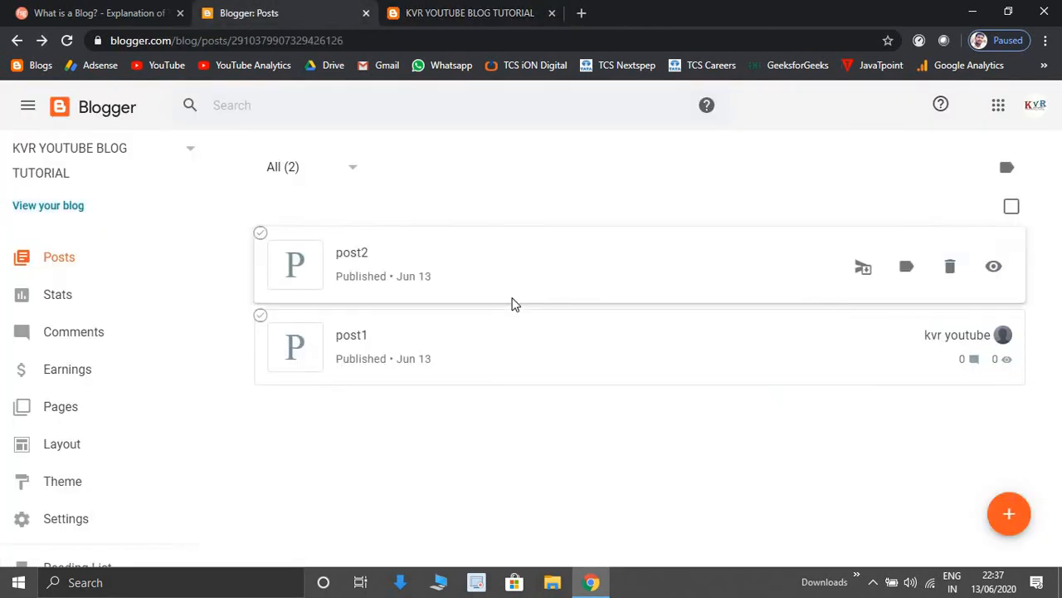
# Open the live pages of post2 and post1 from the post list and close the blog's home page.
pyautogui.click(993, 268)
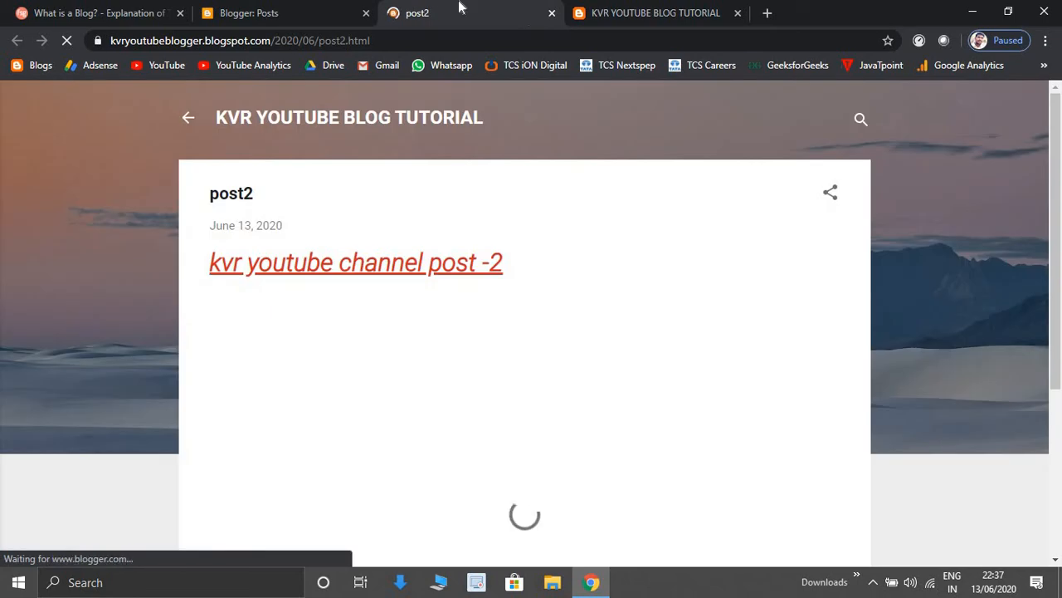
pyautogui.click(258, 12)
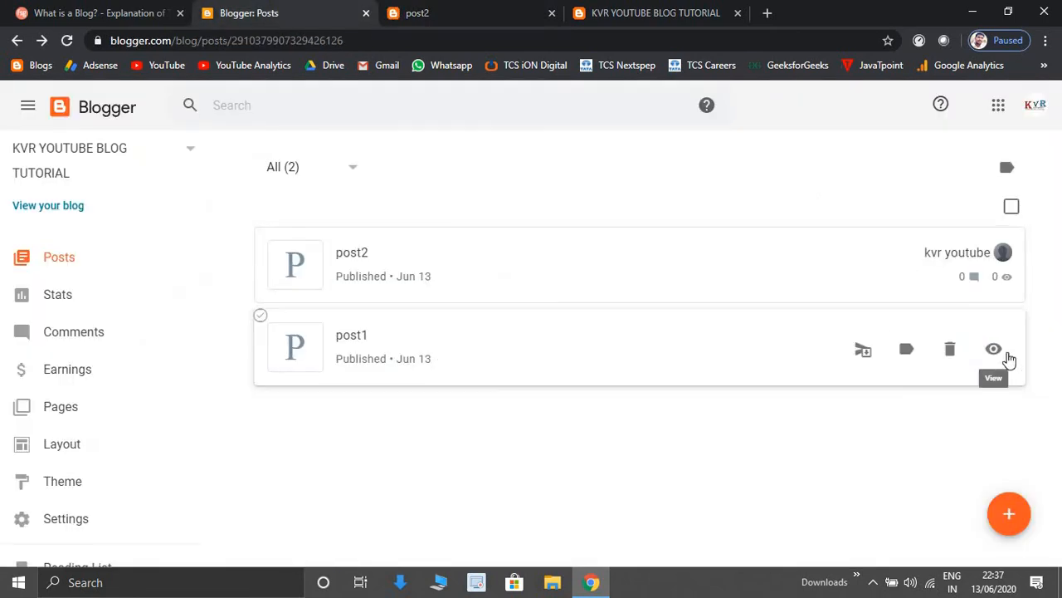
pyautogui.click(995, 352)
pyautogui.click(815, 6)
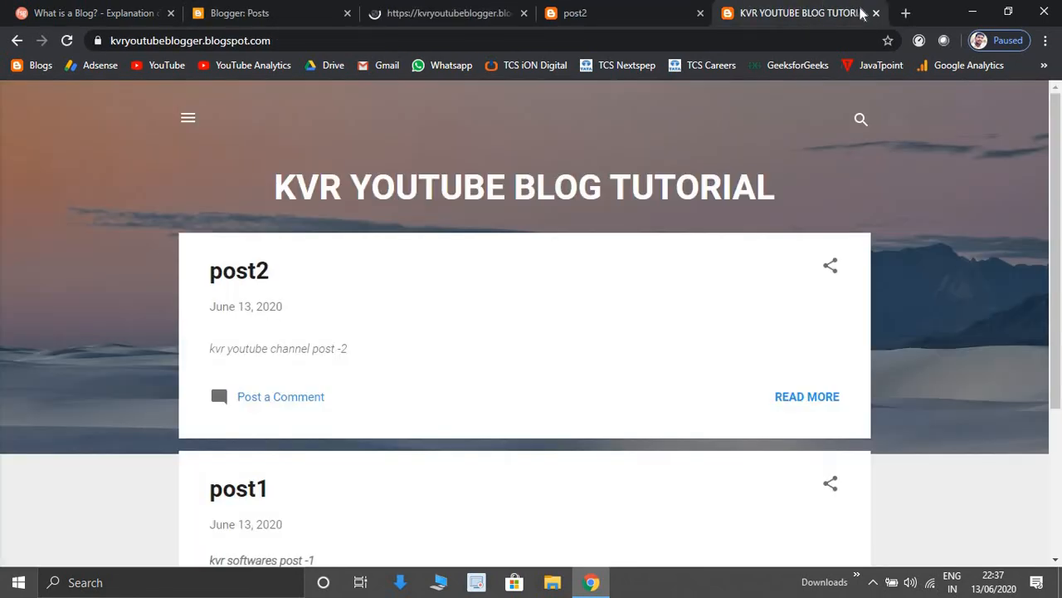
pyautogui.click(875, 12)
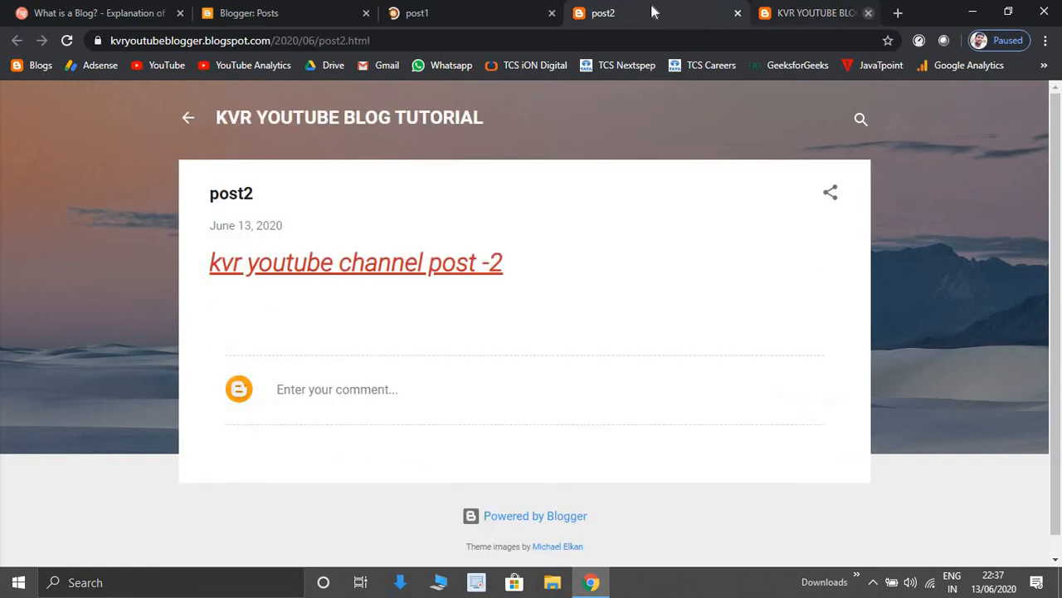
# Compare the live pages and web addresses of post1 and post2.
pyautogui.click(512, 8)
pyautogui.click(443, 40)
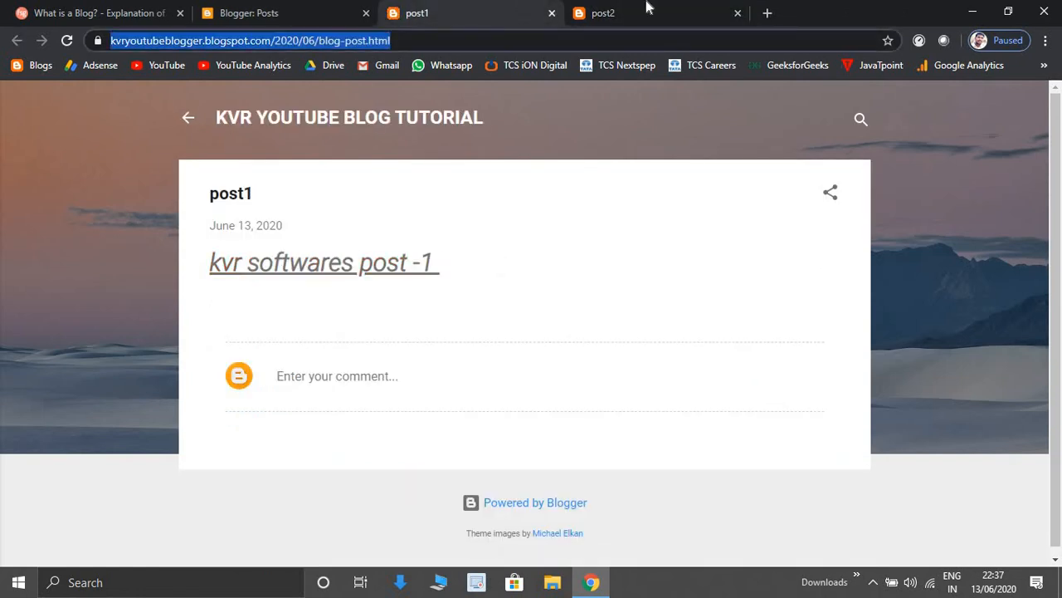
pyautogui.click(644, 9)
pyautogui.click(472, 7)
# Open post1 for editing from the post list and select its text line "kvr softwares post -1".
pyautogui.click(250, 11)
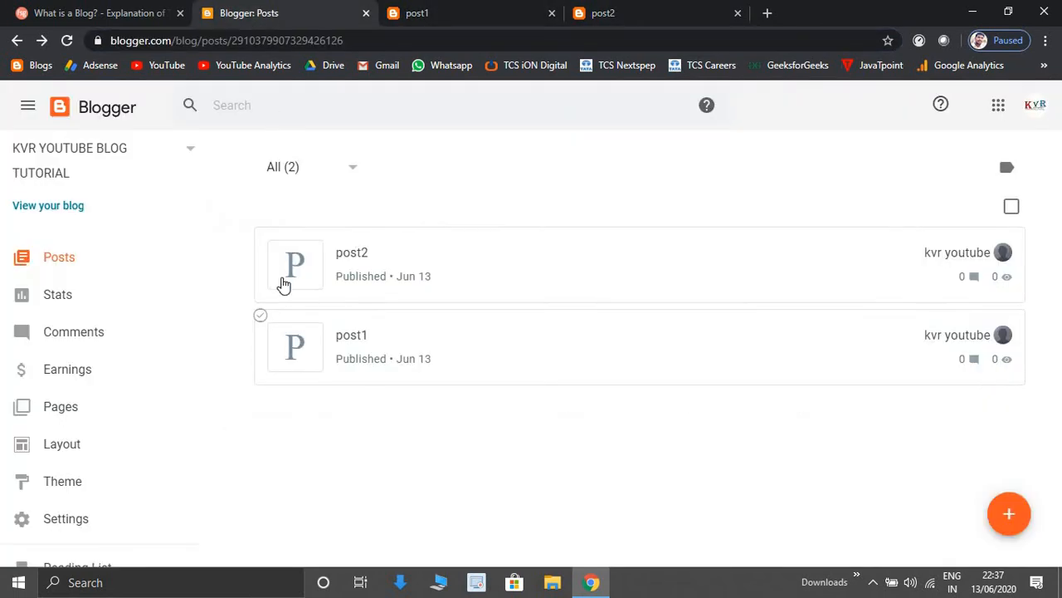
pyautogui.click(384, 332)
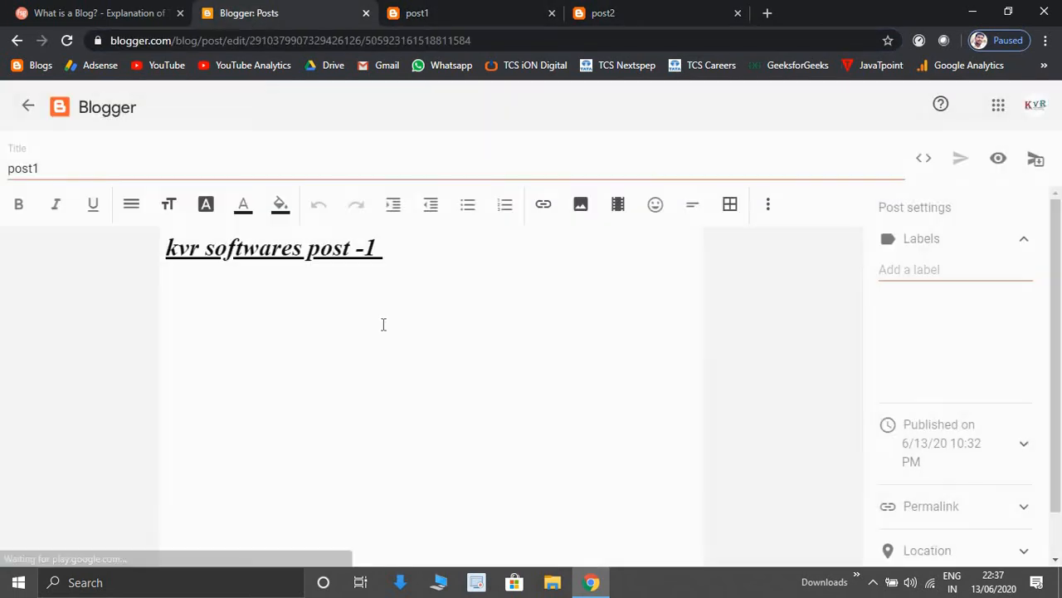
pyautogui.tripleClick(223, 250)
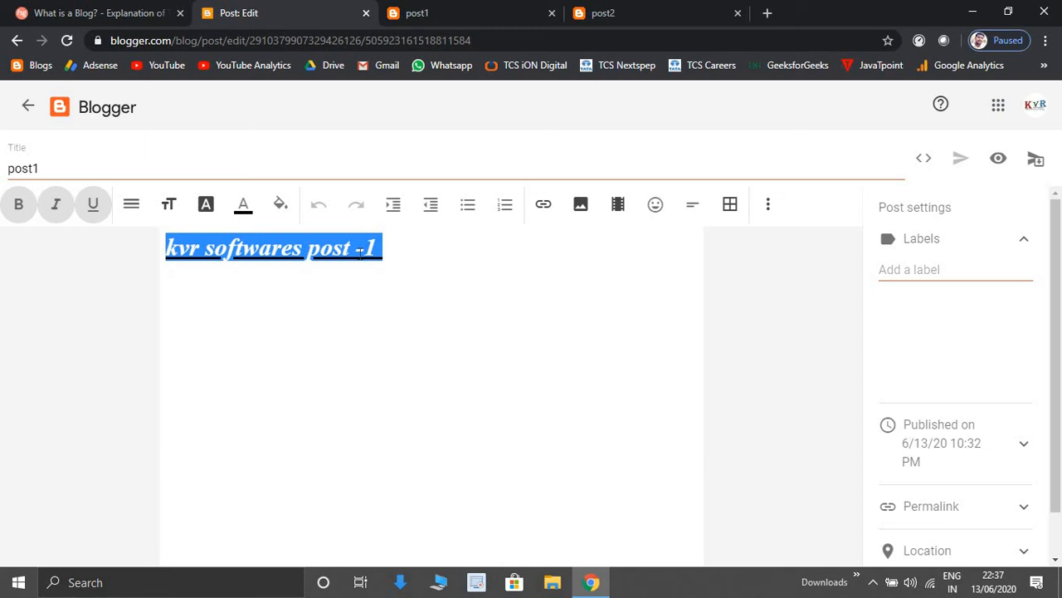
# Copy the web address of the live post2 page and return to the post1 editor.
pyautogui.click(614, 10)
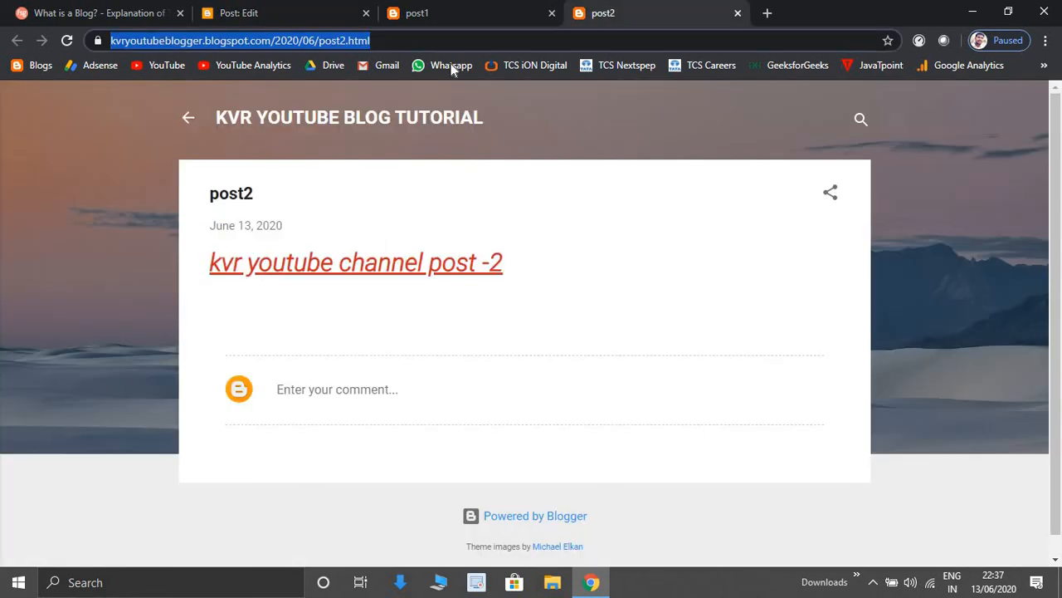
pyautogui.tripleClick(395, 39)
pyautogui.rightClick(409, 40)
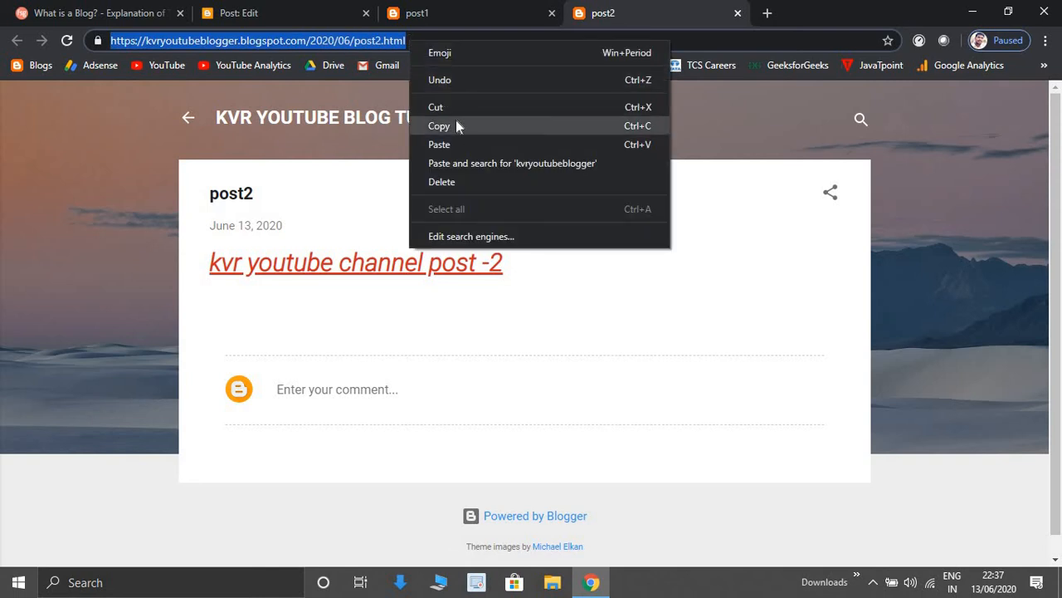
pyautogui.click(456, 123)
pyautogui.click(440, 9)
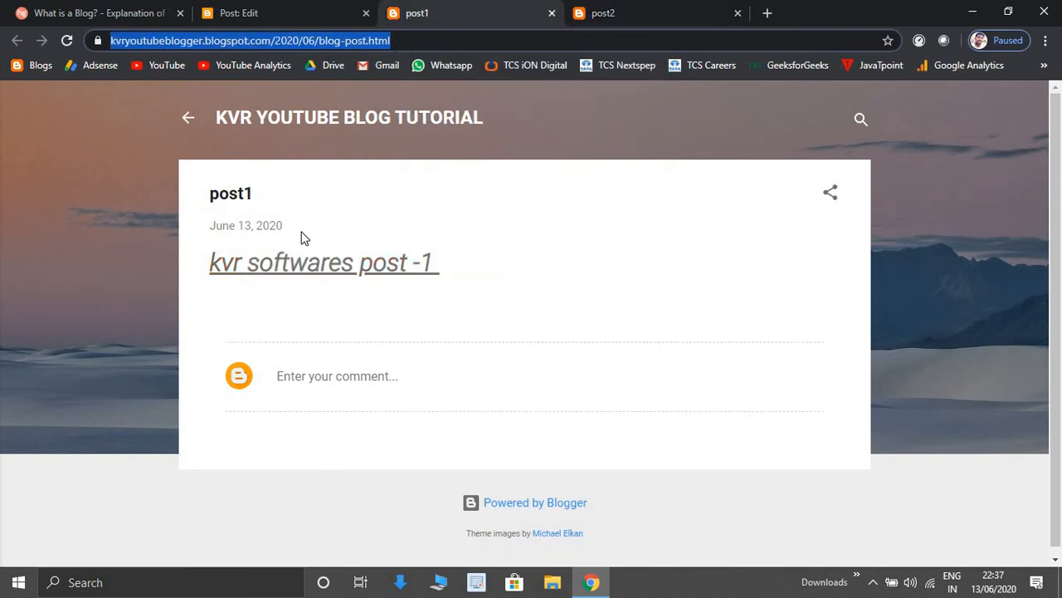
pyautogui.click(264, 10)
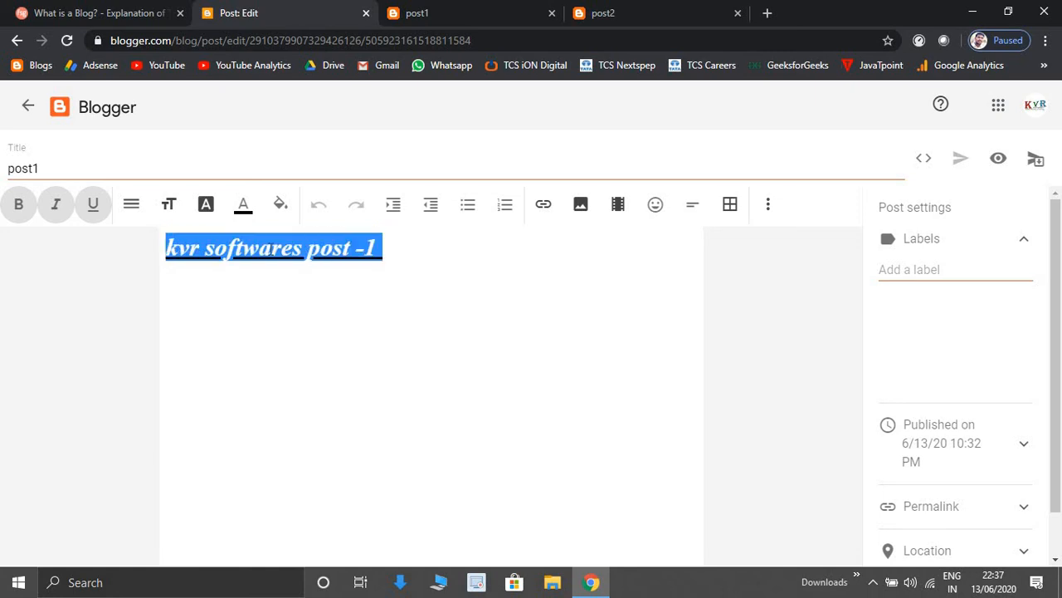
# Link the selected text "kvr softwares post -1" to the copied post2 web address.
pyautogui.click(543, 208)
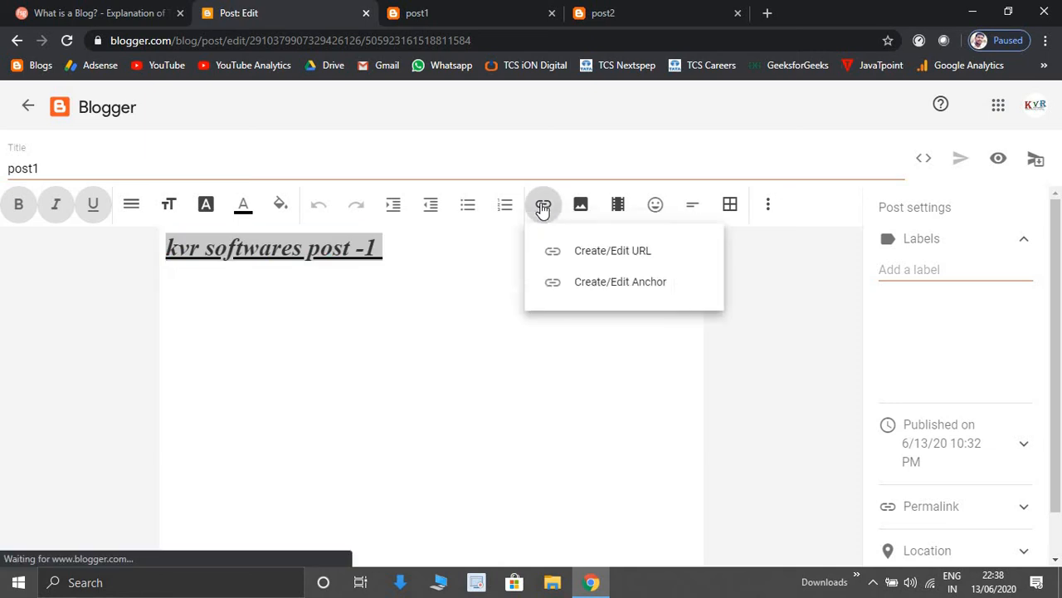
pyautogui.click(627, 254)
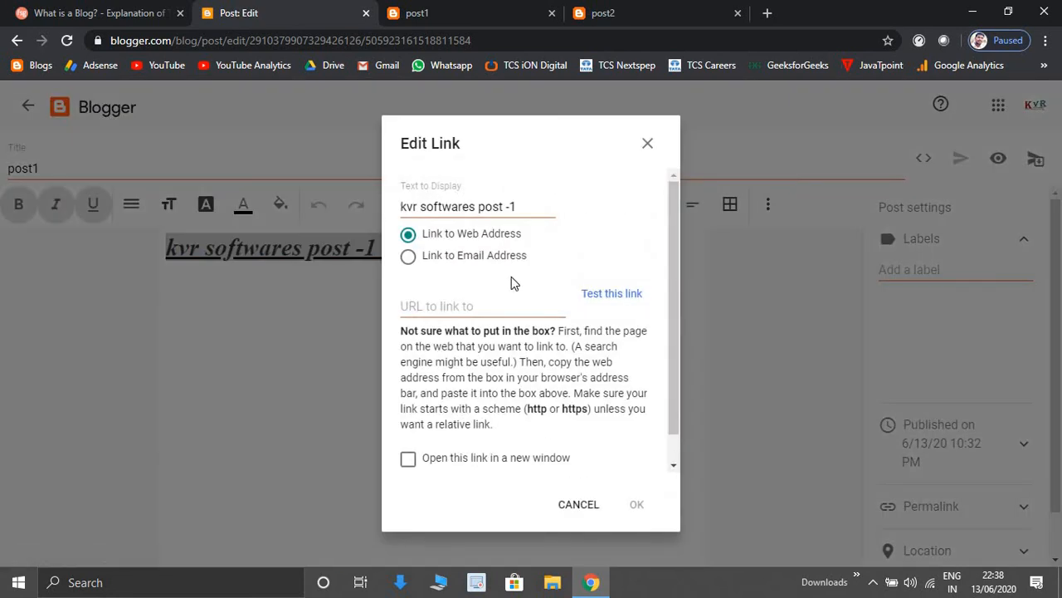
pyautogui.click(471, 304)
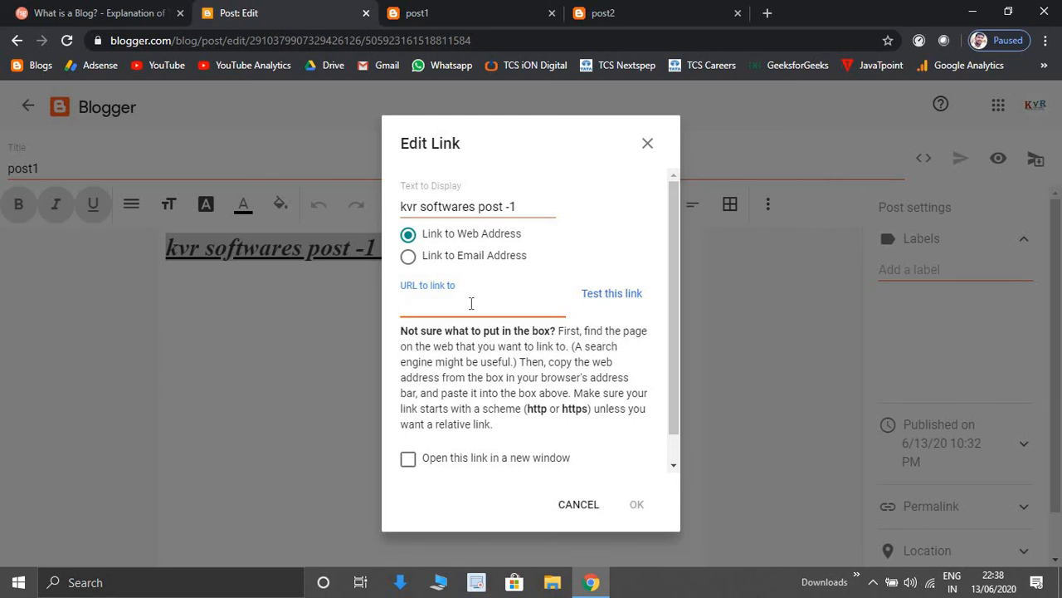
pyautogui.hotkey('ctrl', 'v')
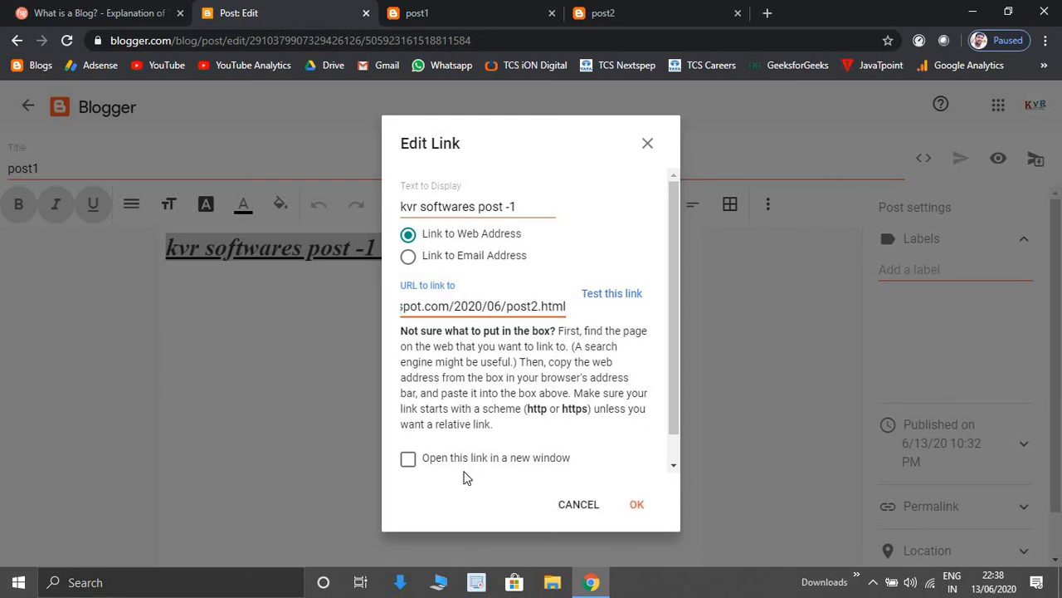
pyautogui.click(636, 505)
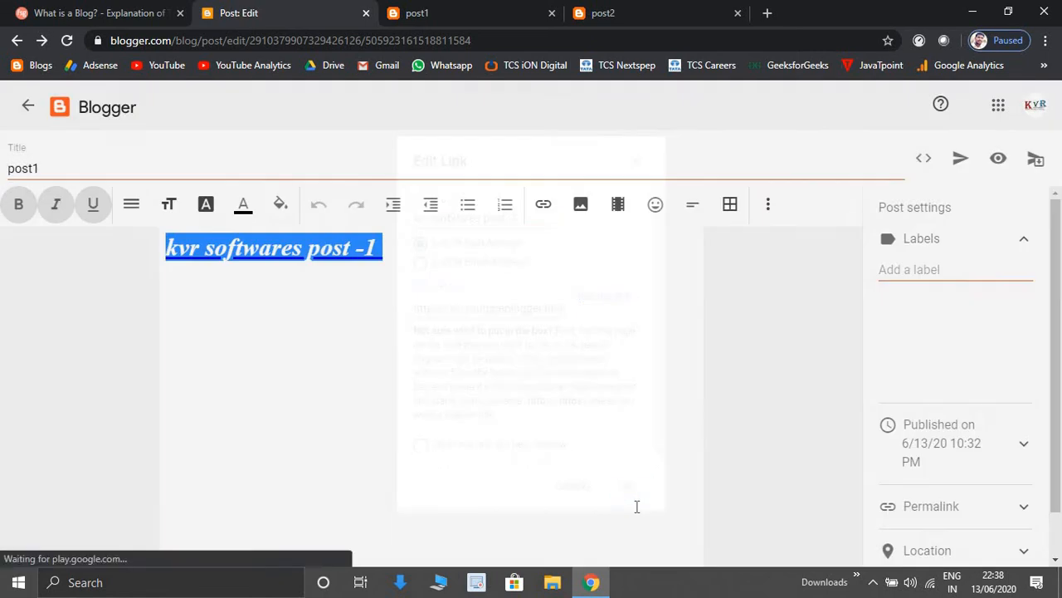
pyautogui.click(546, 349)
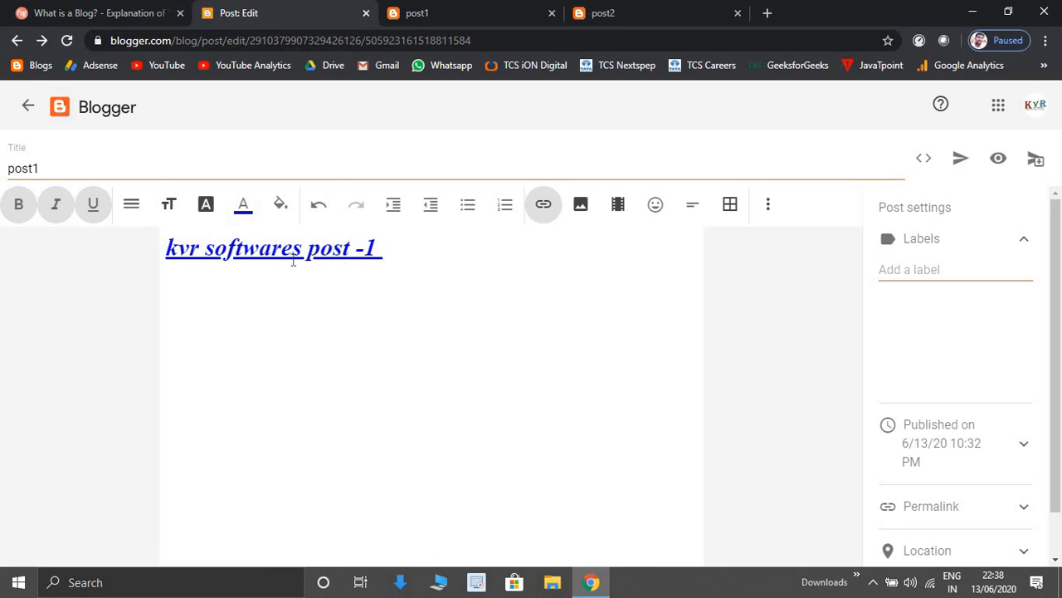
# Update the published post1 and open its live page from the post list.
pyautogui.click(968, 166)
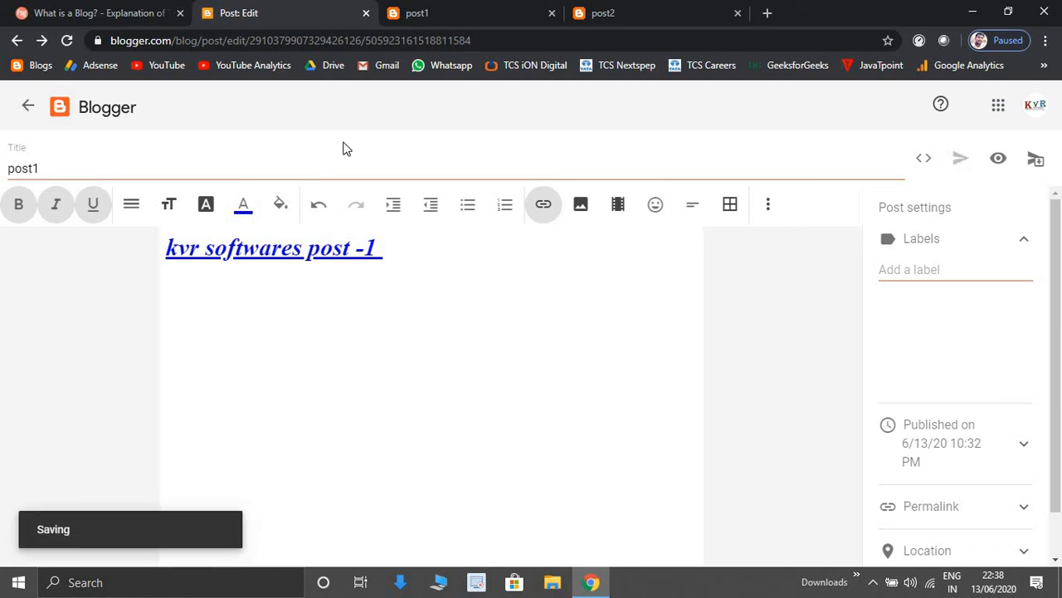
pyautogui.click(28, 106)
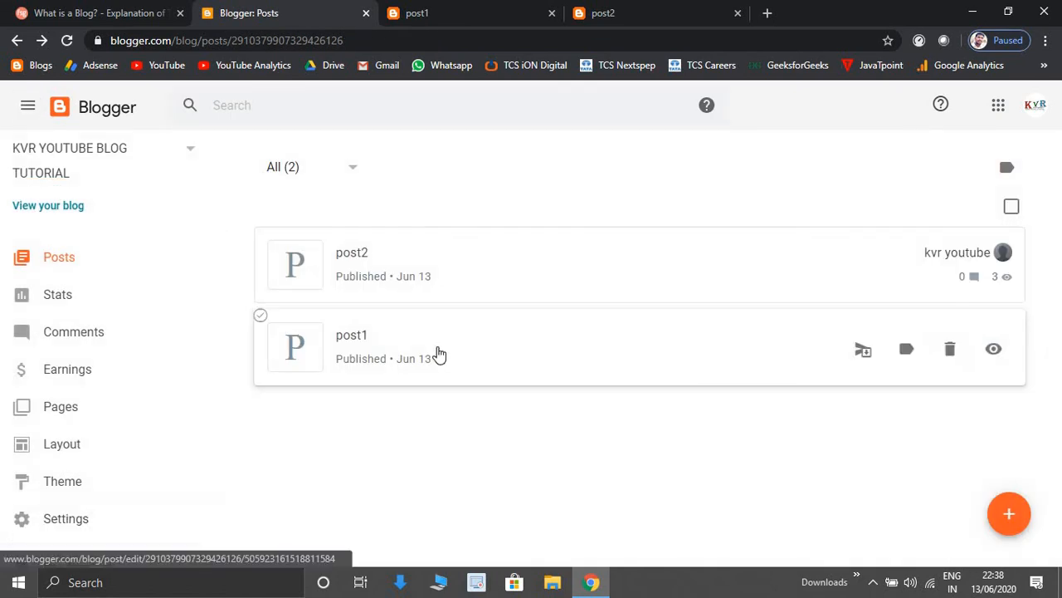
pyautogui.moveTo(953, 349)
pyautogui.click(992, 348)
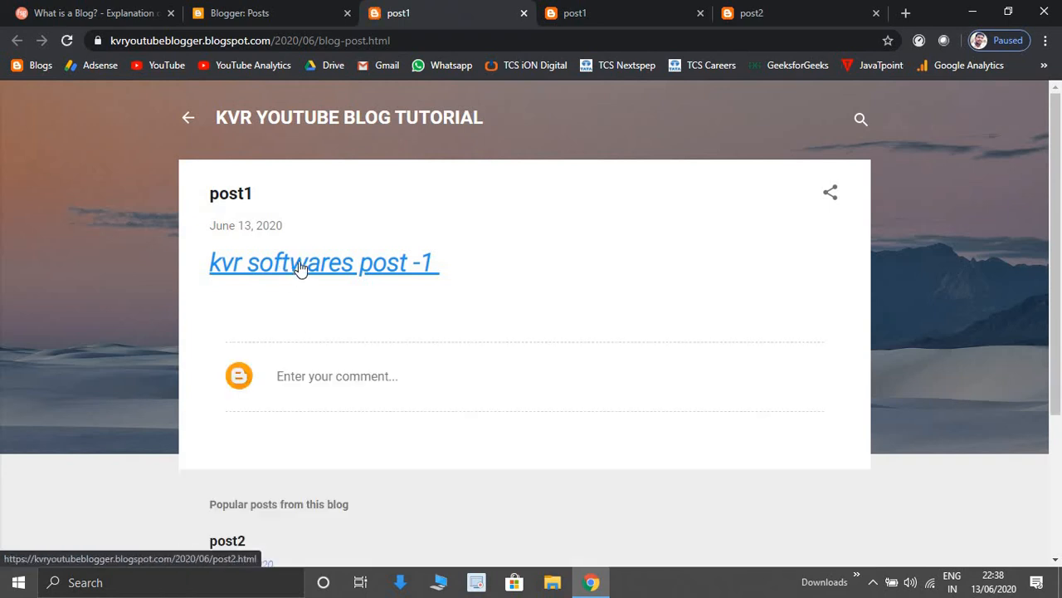
# Look at the live post2 page, close the outdated post1 page and return to the updated one.
pyautogui.click(784, 10)
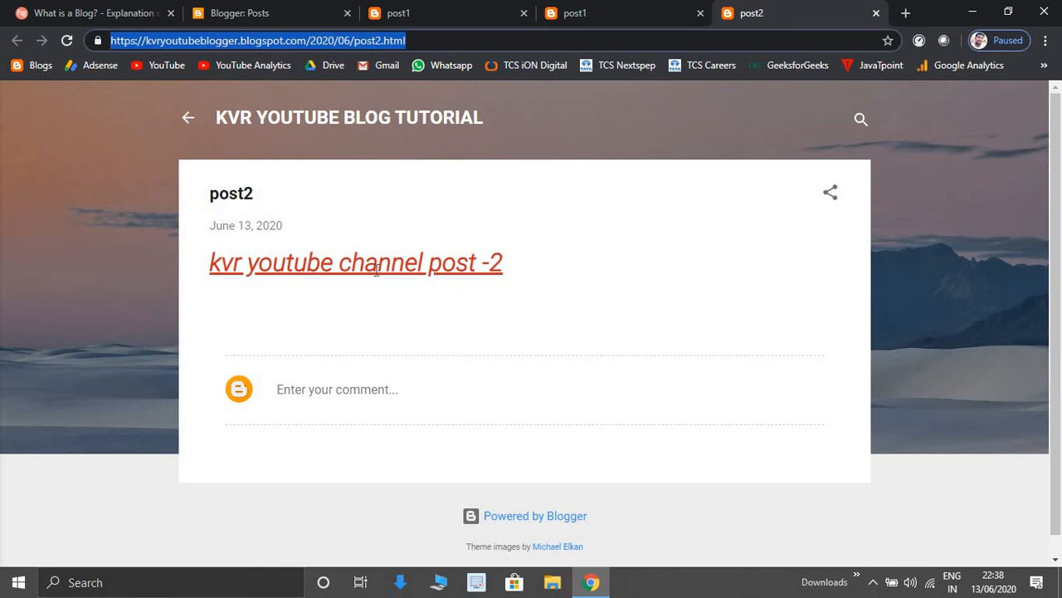
pyautogui.click(615, 10)
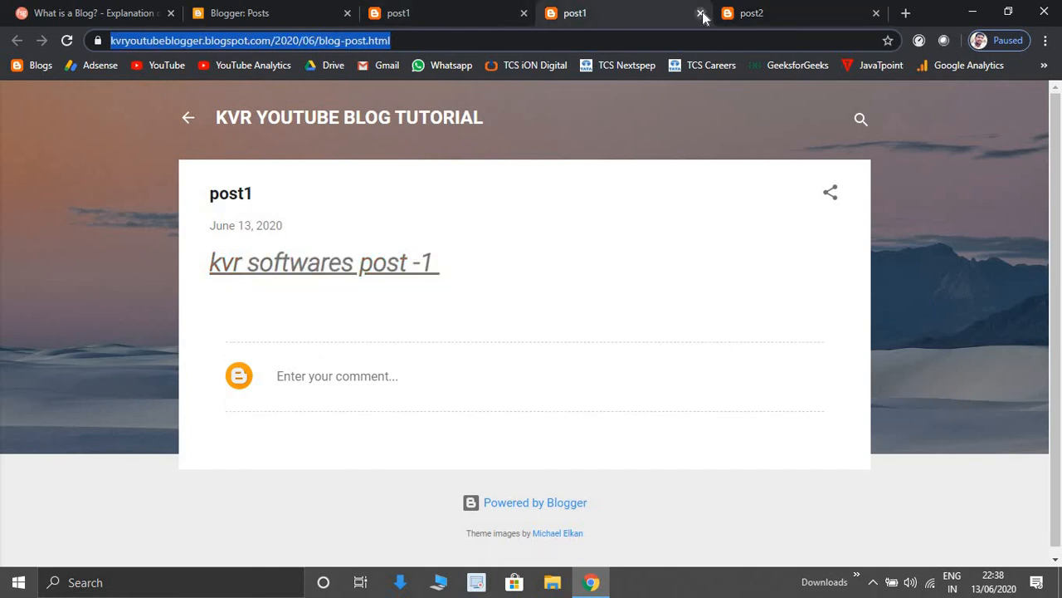
pyautogui.click(701, 14)
pyautogui.click(451, 10)
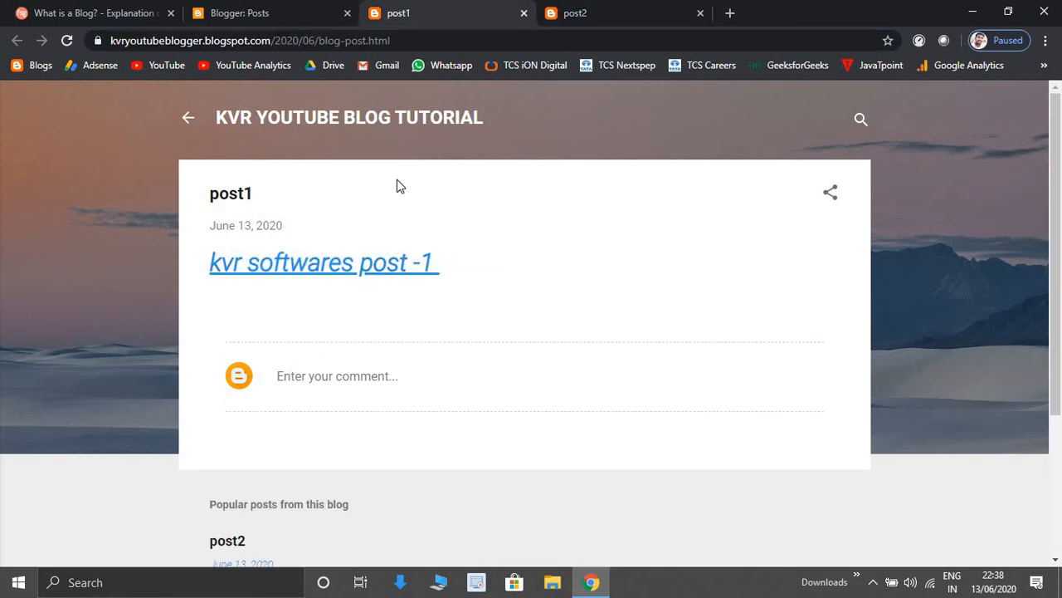
# Test the link in post1, return to the blog's home page and view the separate post2 page.
pyautogui.click(327, 276)
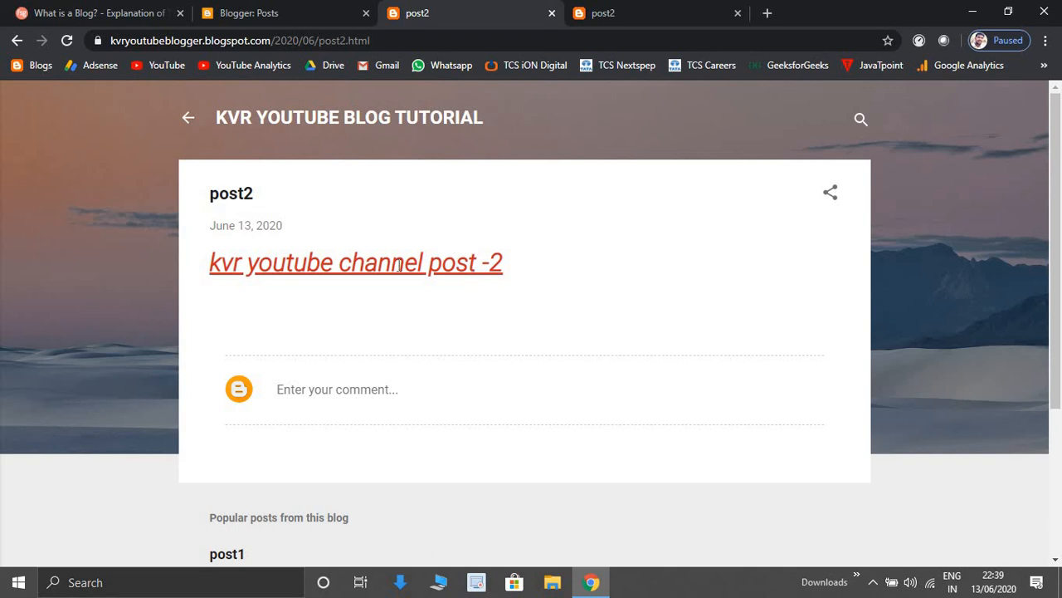
pyautogui.click(190, 121)
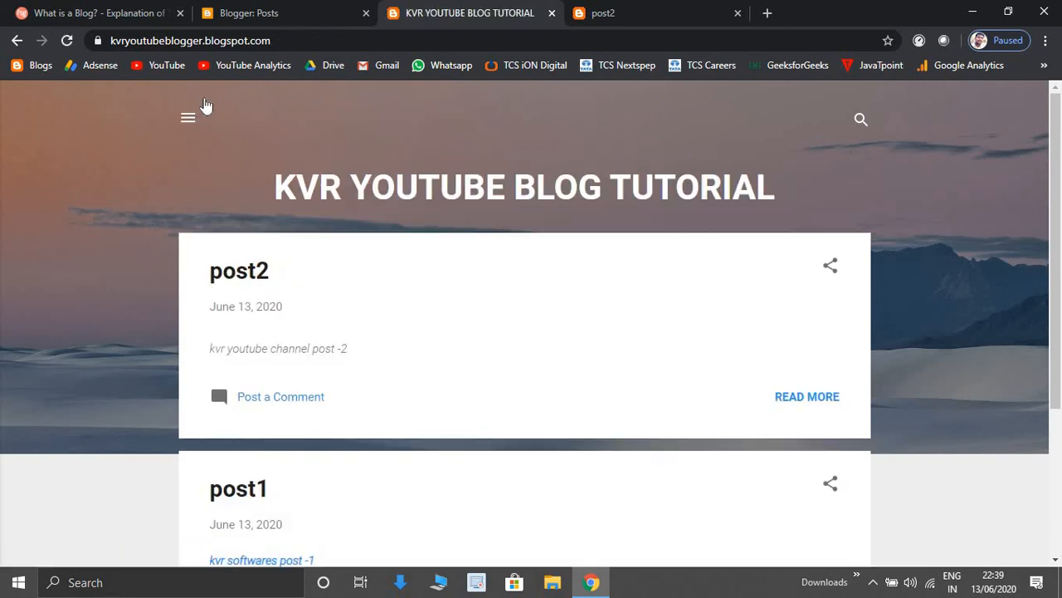
pyautogui.click(595, 14)
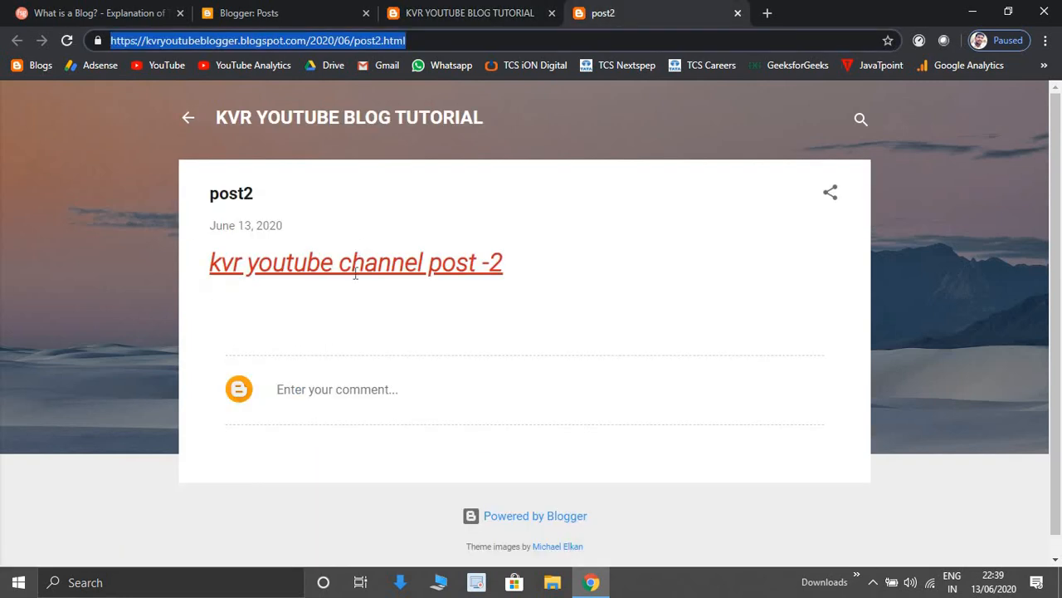
# Open post2 for editing and start a URL link on its text "kvr youtube channel post -2".
pyautogui.click(280, 13)
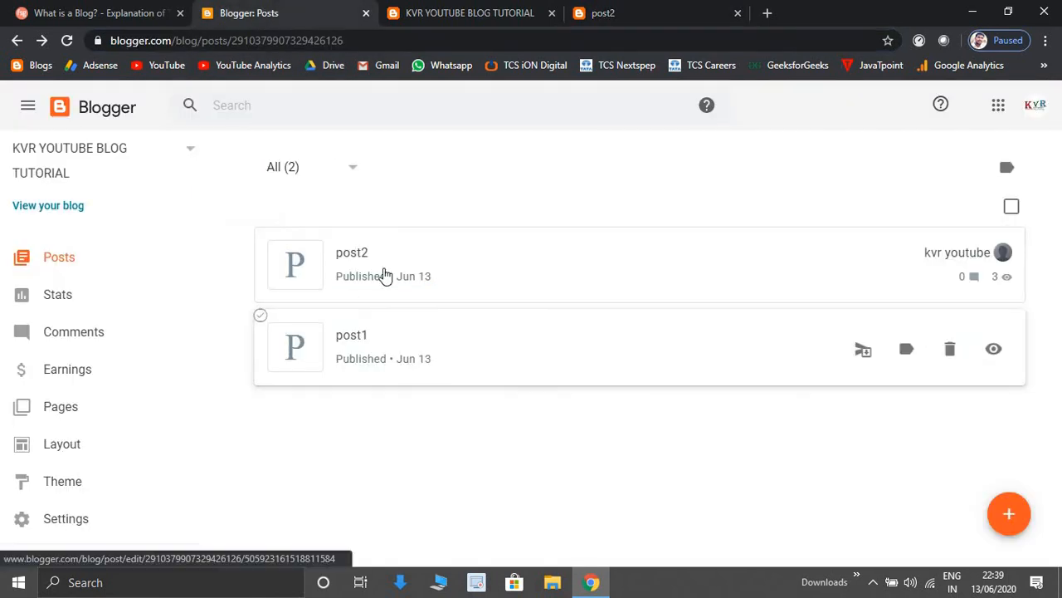
pyautogui.click(375, 264)
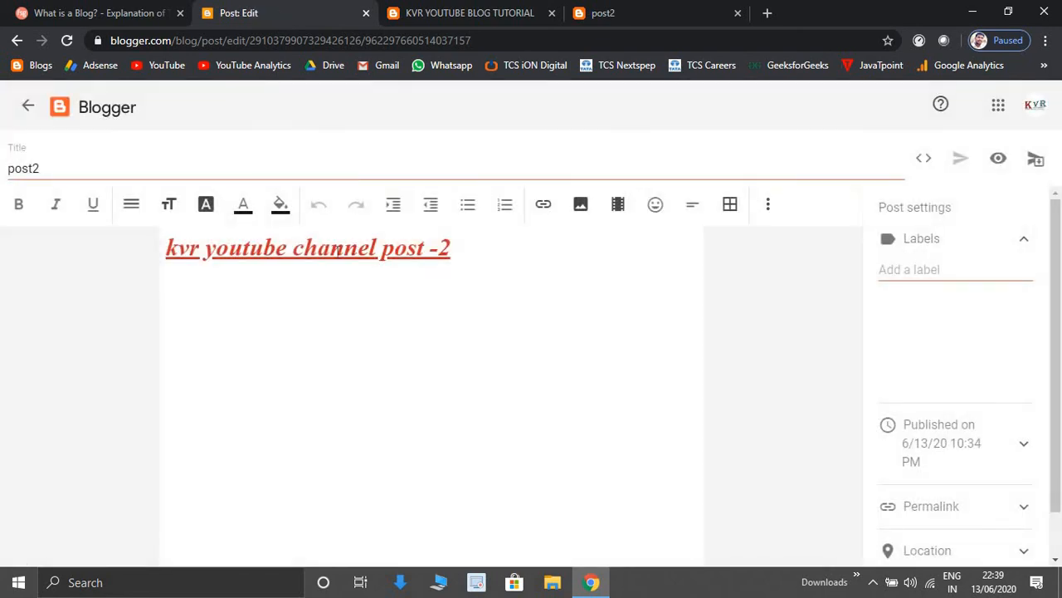
pyautogui.tripleClick(337, 251)
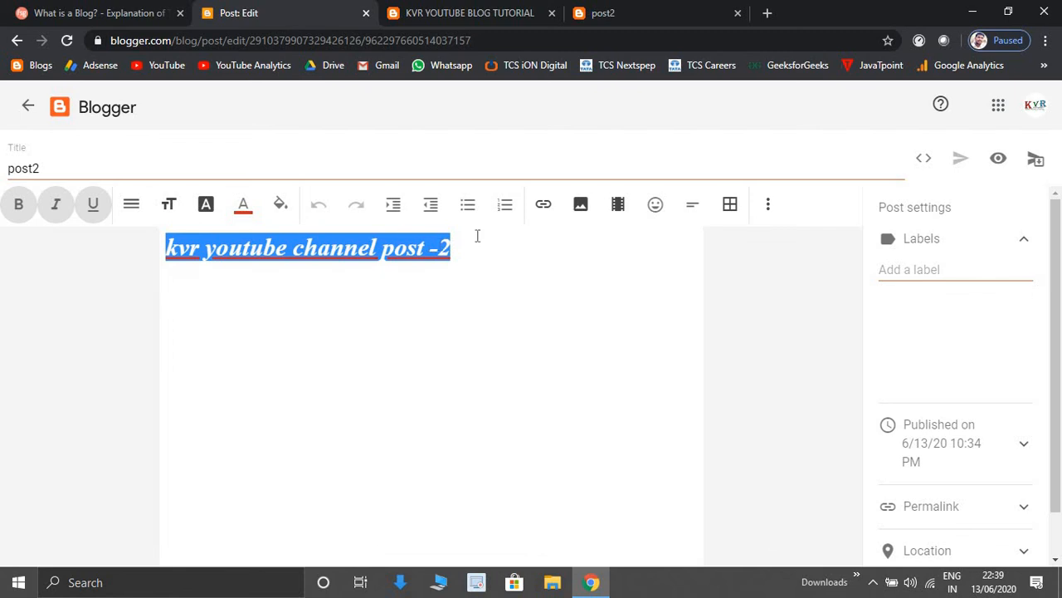
pyautogui.click(543, 212)
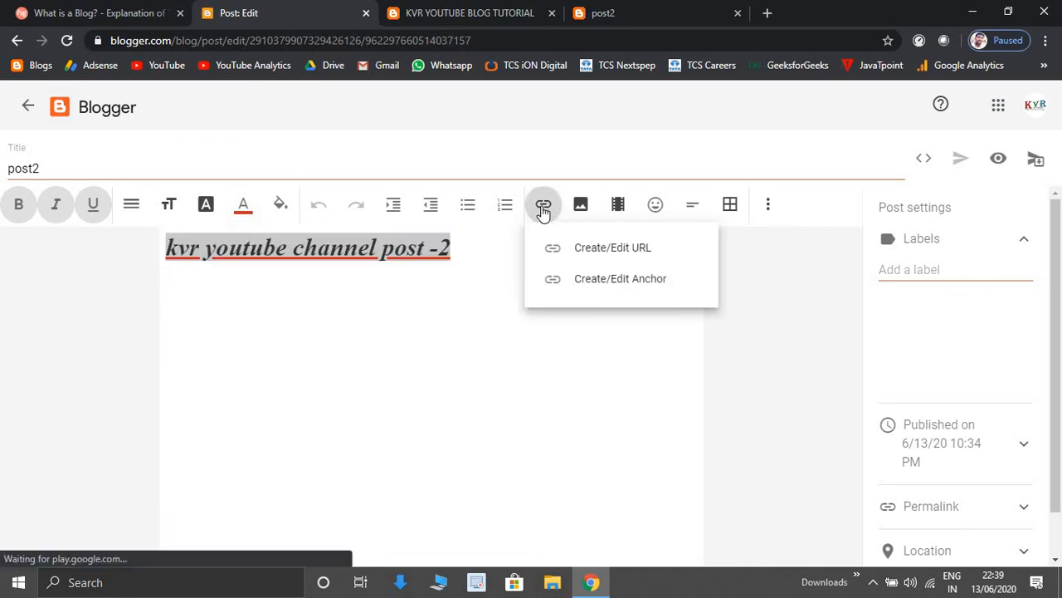
pyautogui.click(605, 262)
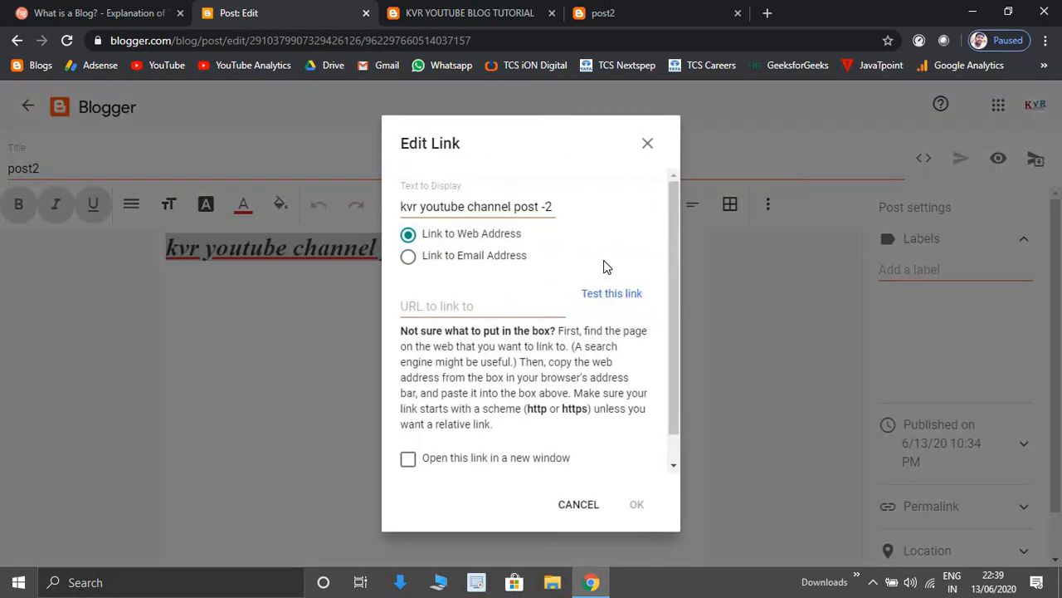
# Open the live post1 page from the blog's home page and copy its web address.
pyautogui.click(631, 12)
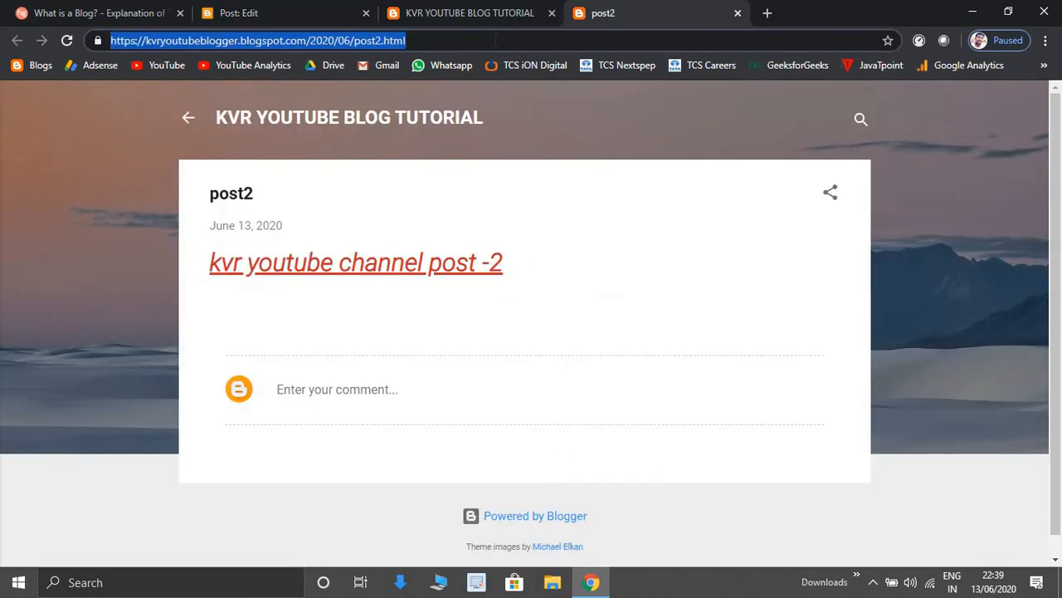
pyautogui.click(495, 10)
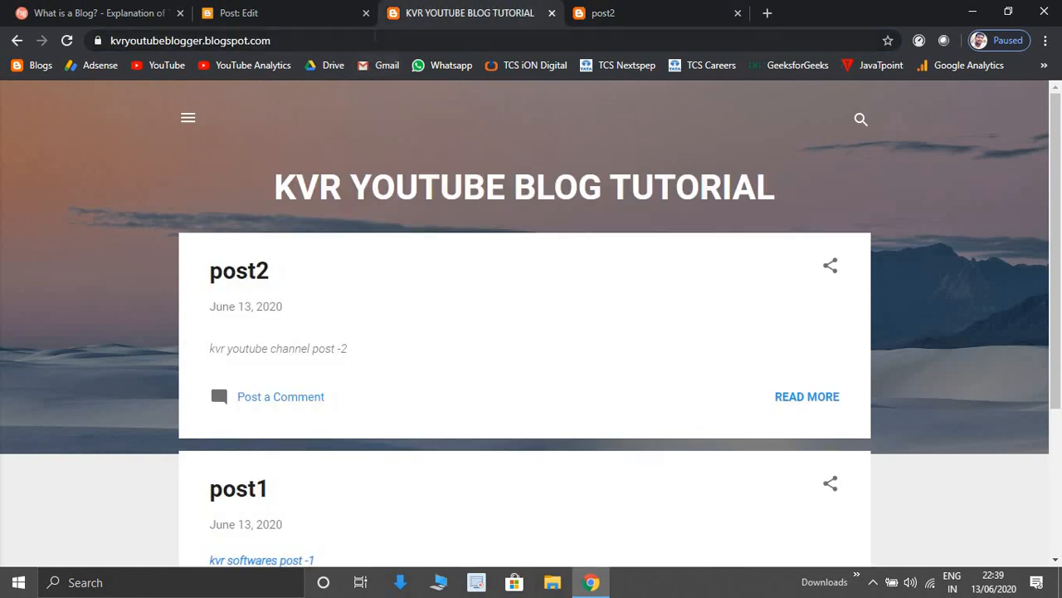
pyautogui.scroll(-3, 610, 381)
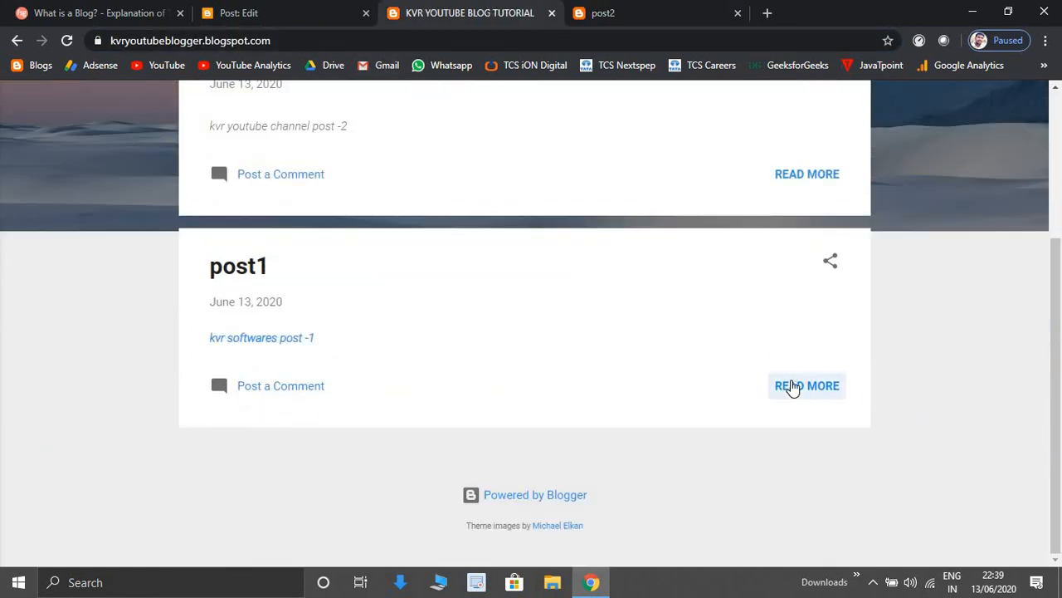
pyautogui.click(789, 384)
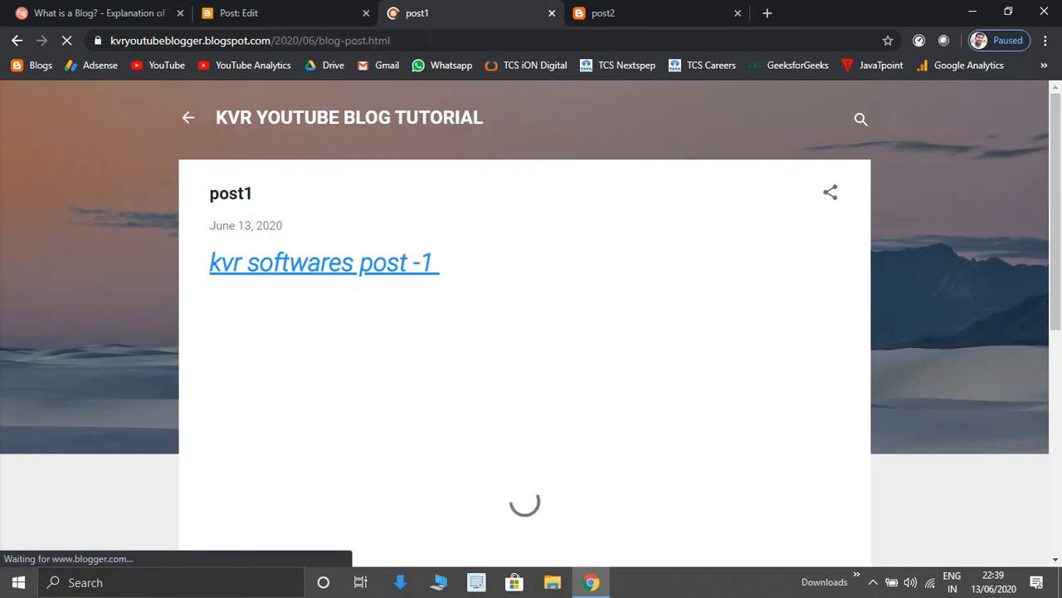
pyautogui.click(427, 38)
pyautogui.rightClick(428, 39)
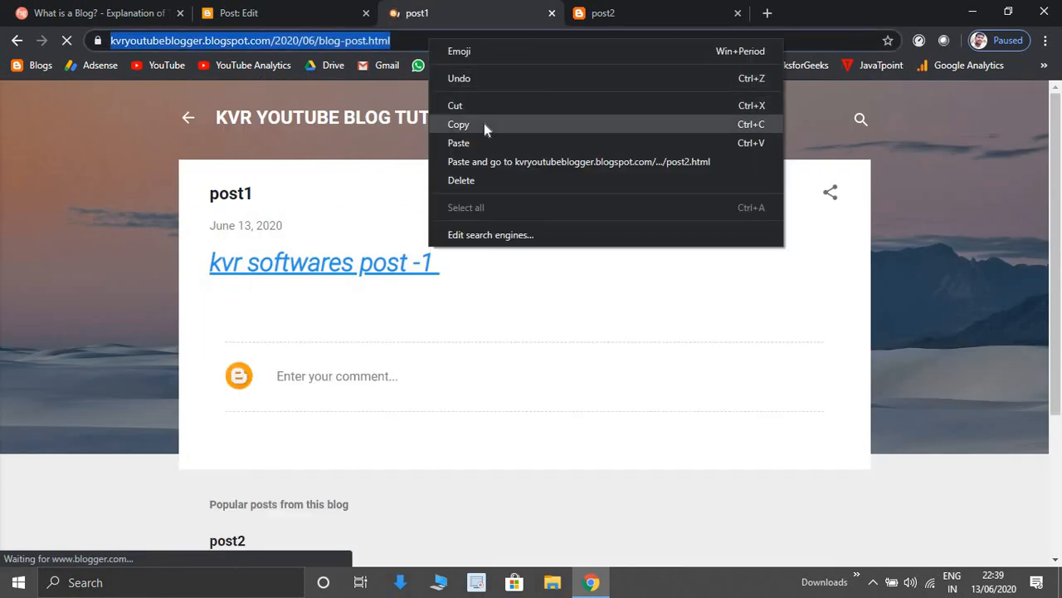
pyautogui.click(484, 123)
# Link the post2 text to the copied address kvryoutubeblogger.blogspot.com/2020/06/blog-post.html and update the published post.
pyautogui.click(651, 7)
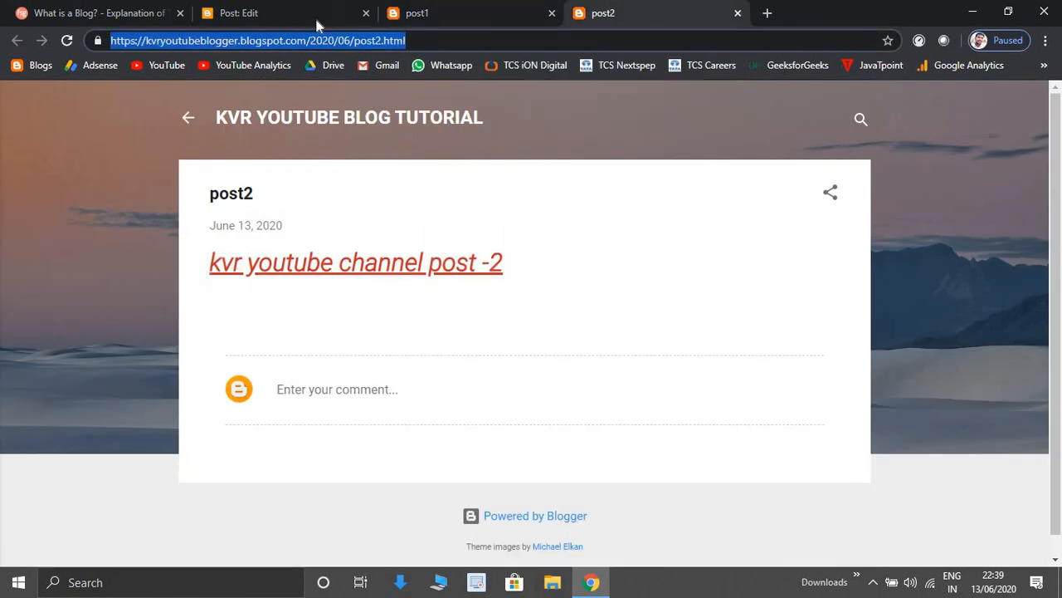
pyautogui.click(317, 23)
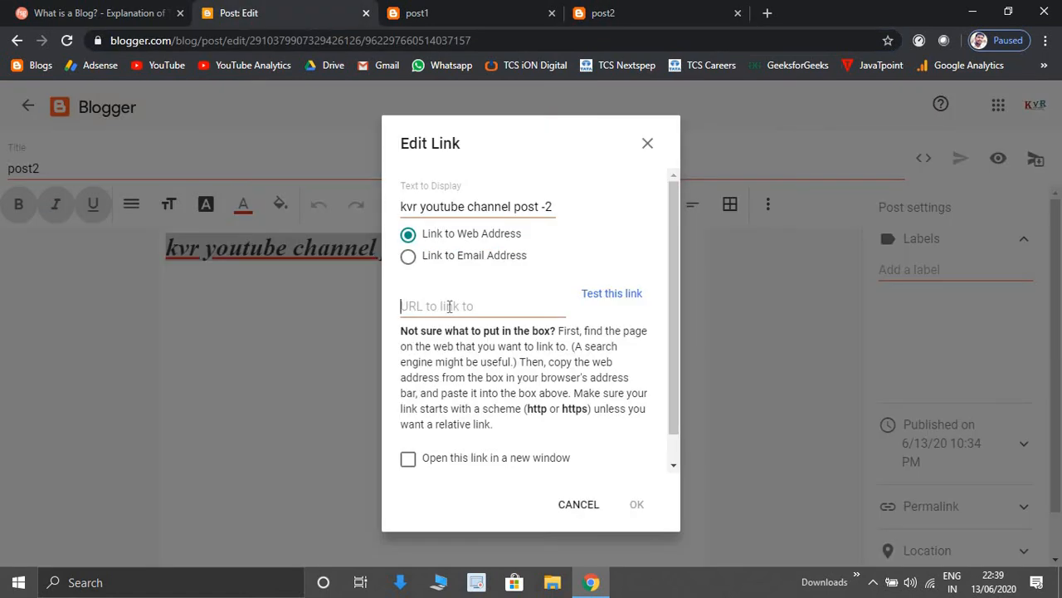
pyautogui.click(449, 306)
pyautogui.hotkey('ctrl', 'v')
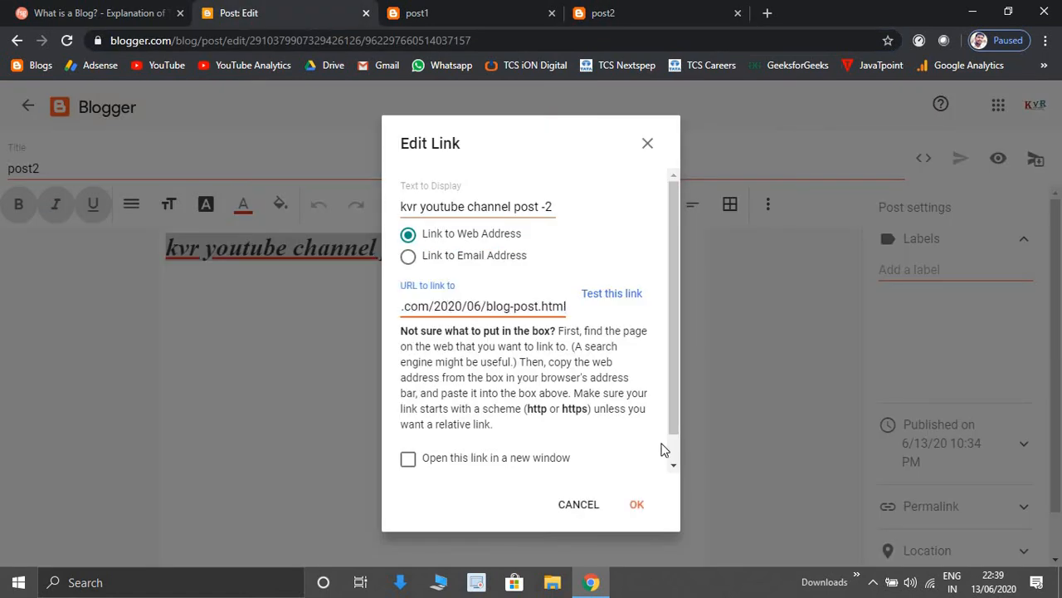
pyautogui.click(637, 504)
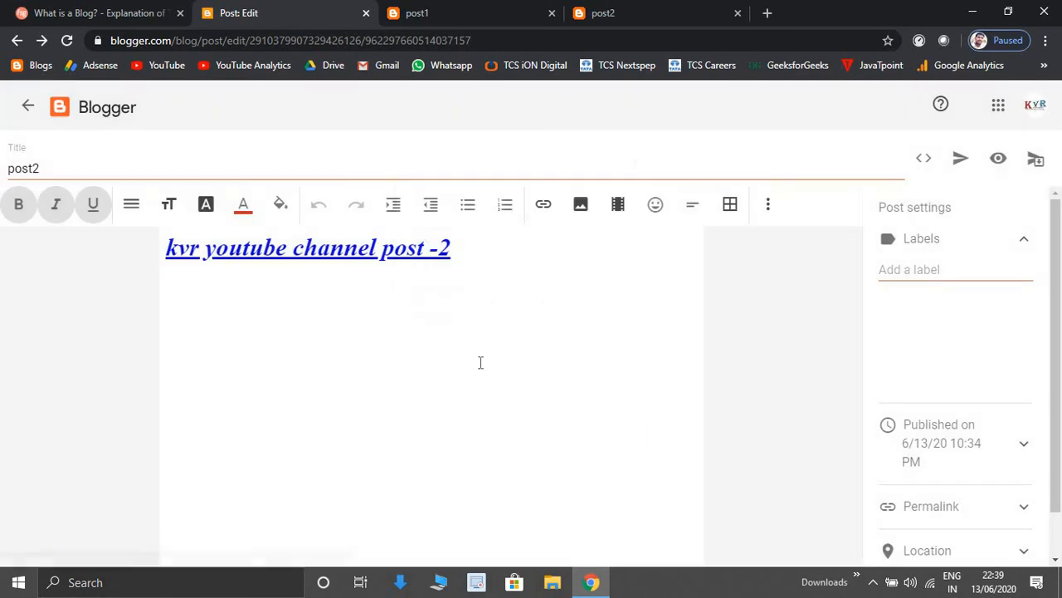
pyautogui.click(963, 163)
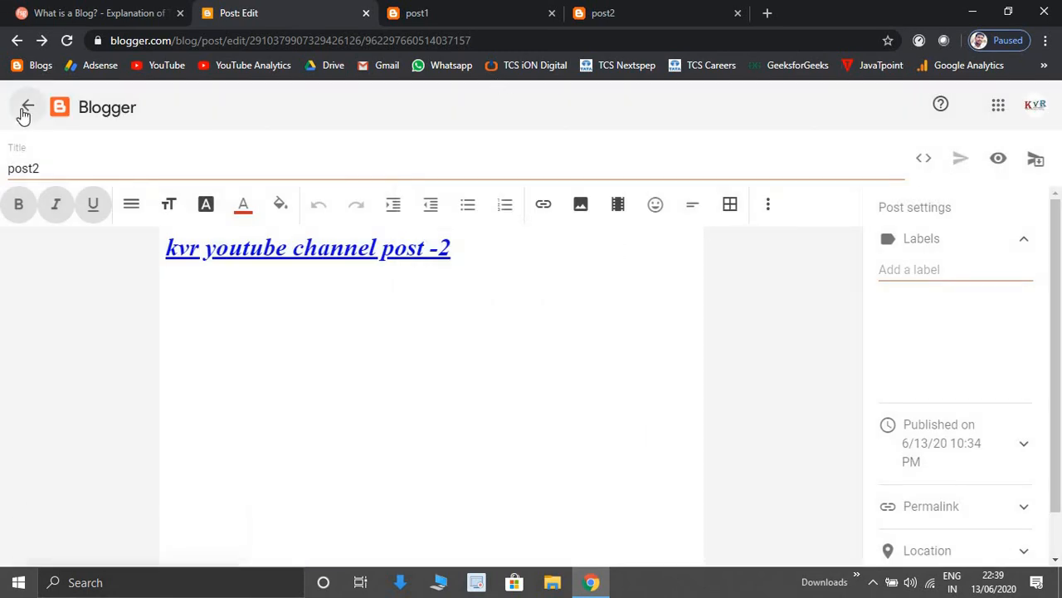
# Return to the live blog's home page, reload it and open the full post2 page.
pyautogui.click(442, 8)
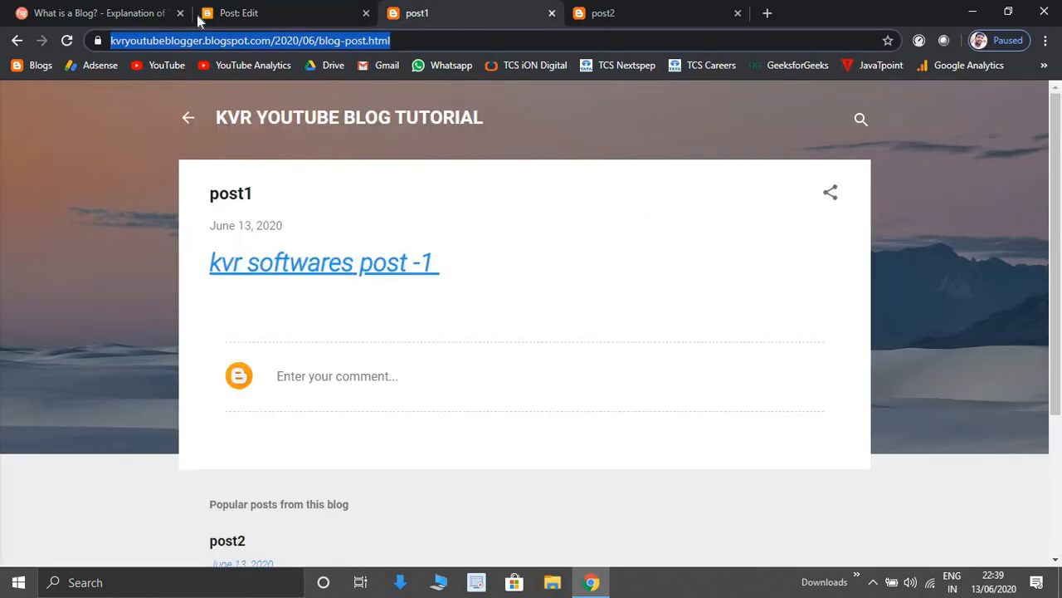
pyautogui.click(16, 39)
pyautogui.click(69, 41)
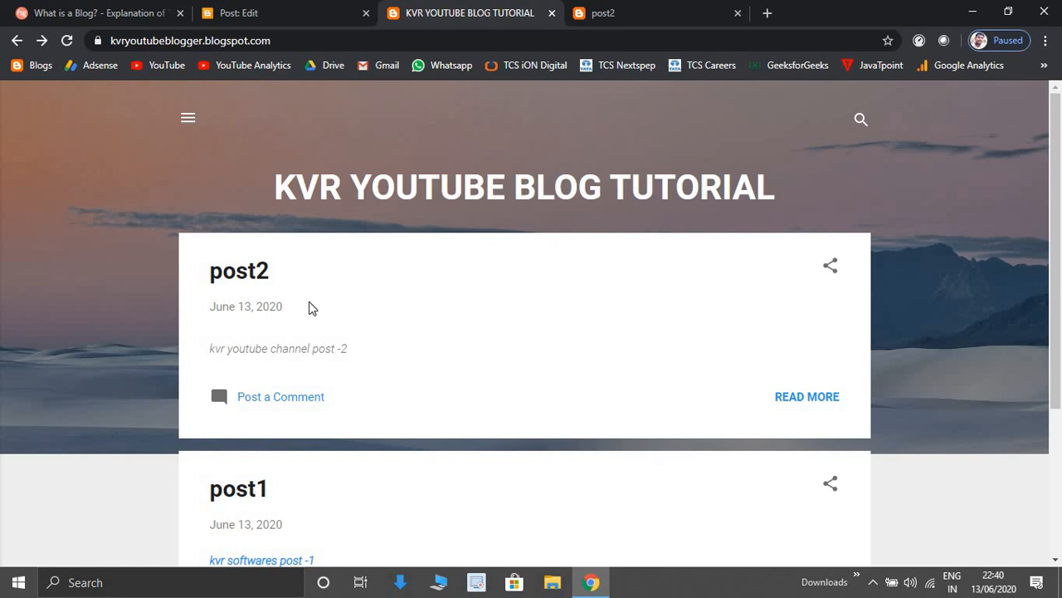
pyautogui.scroll(-2, 287, 308)
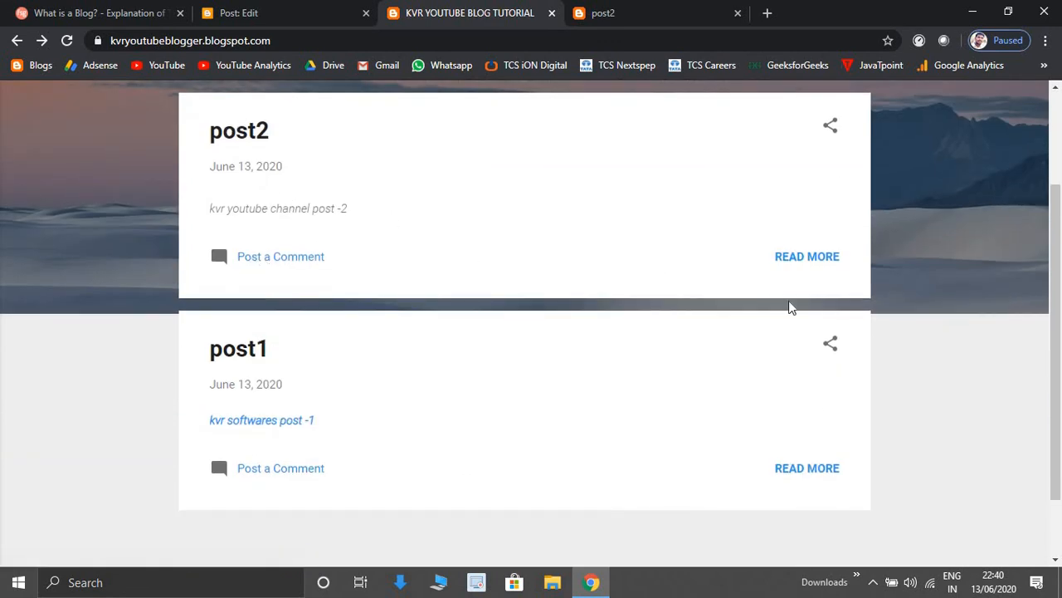
pyautogui.click(793, 277)
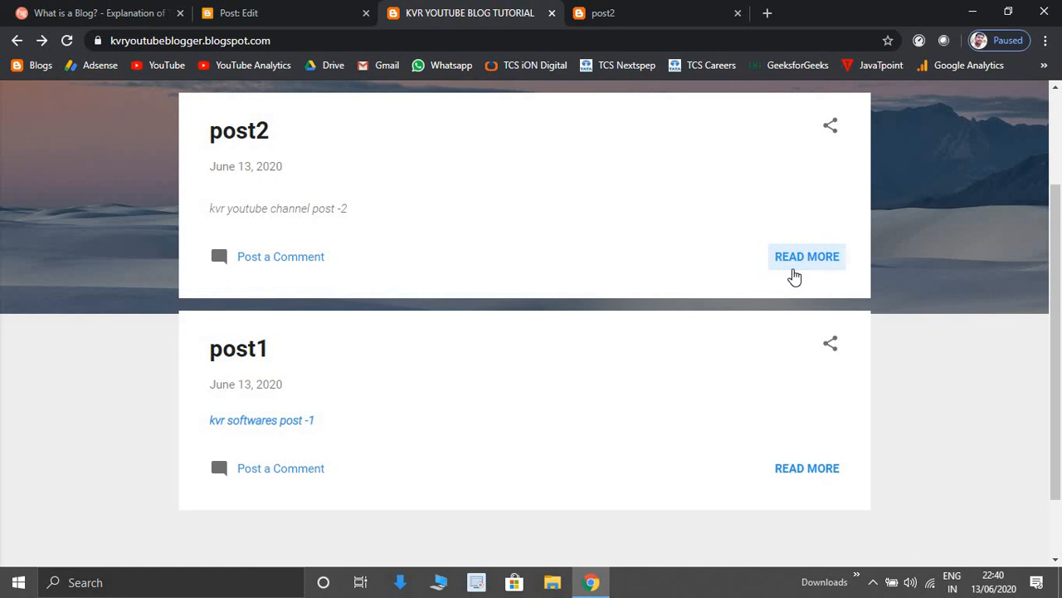
pyautogui.click(793, 264)
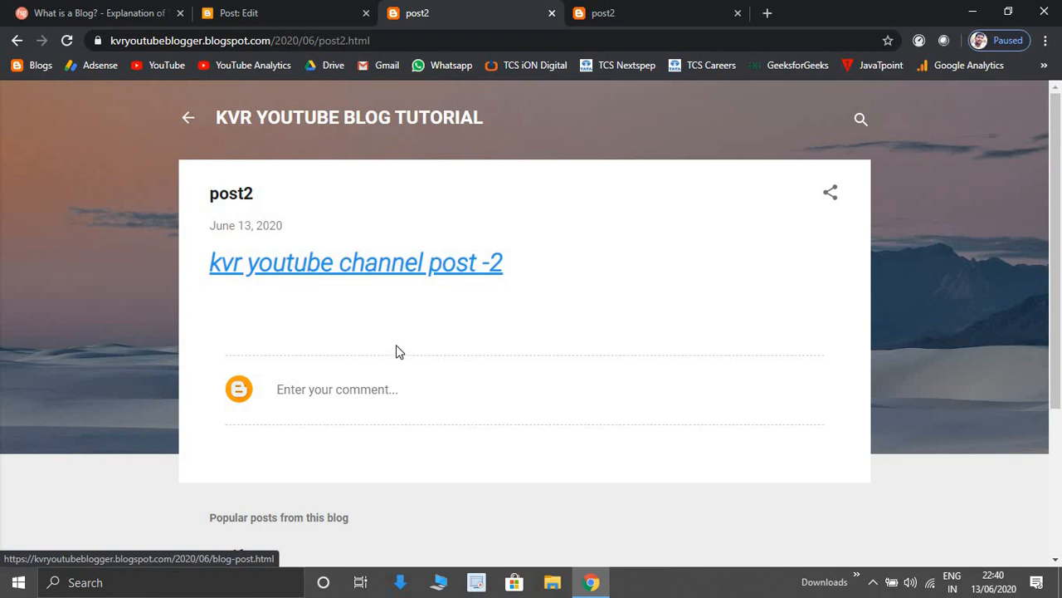
# Test the links in post2 and post1 by following them back and forth between the two live pages.
pyautogui.click(375, 271)
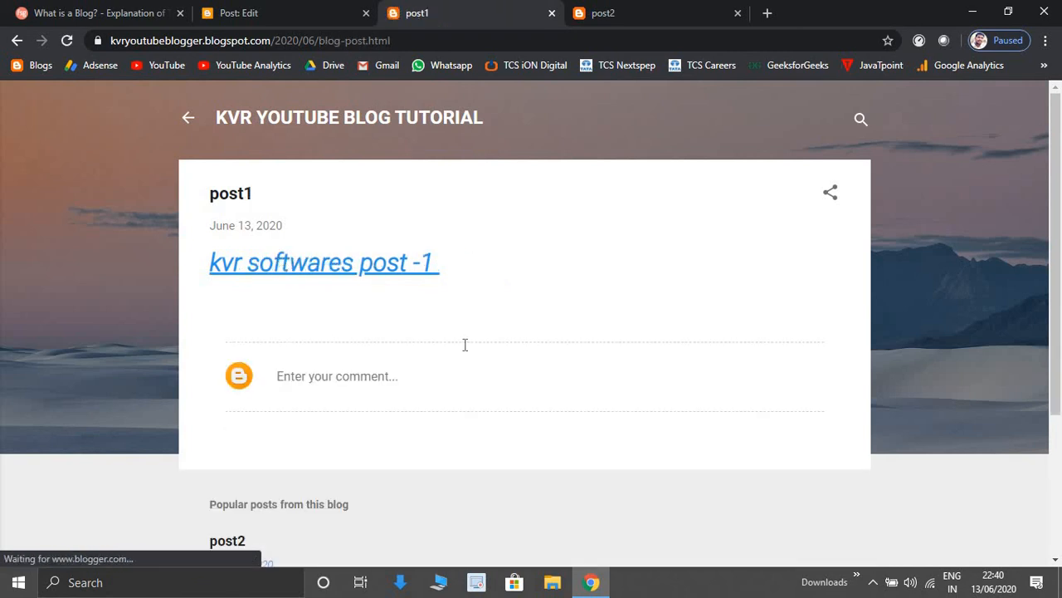
pyautogui.click(348, 264)
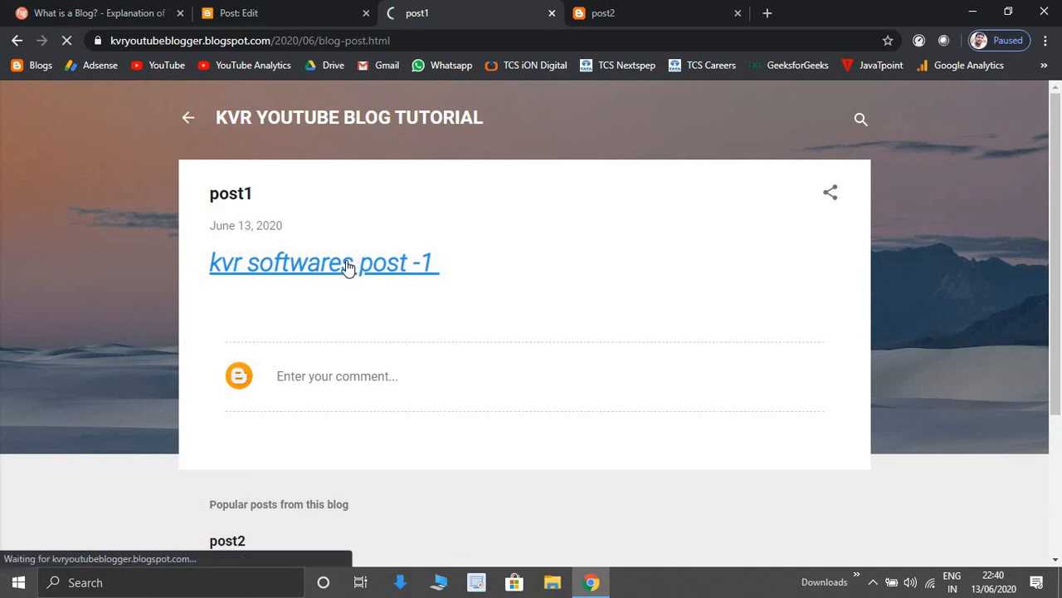
pyautogui.click(348, 264)
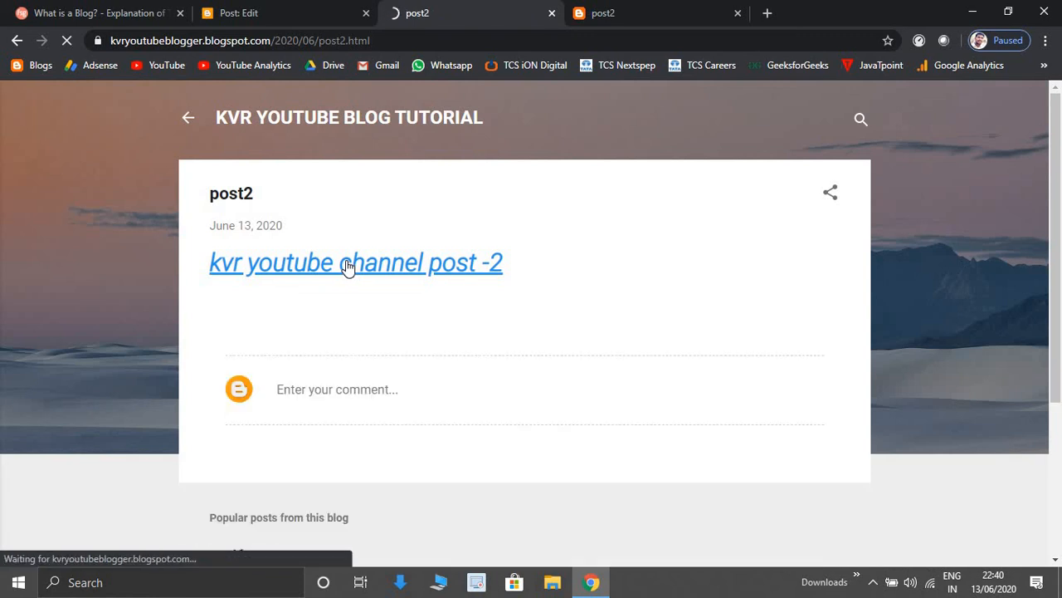
pyautogui.click(348, 264)
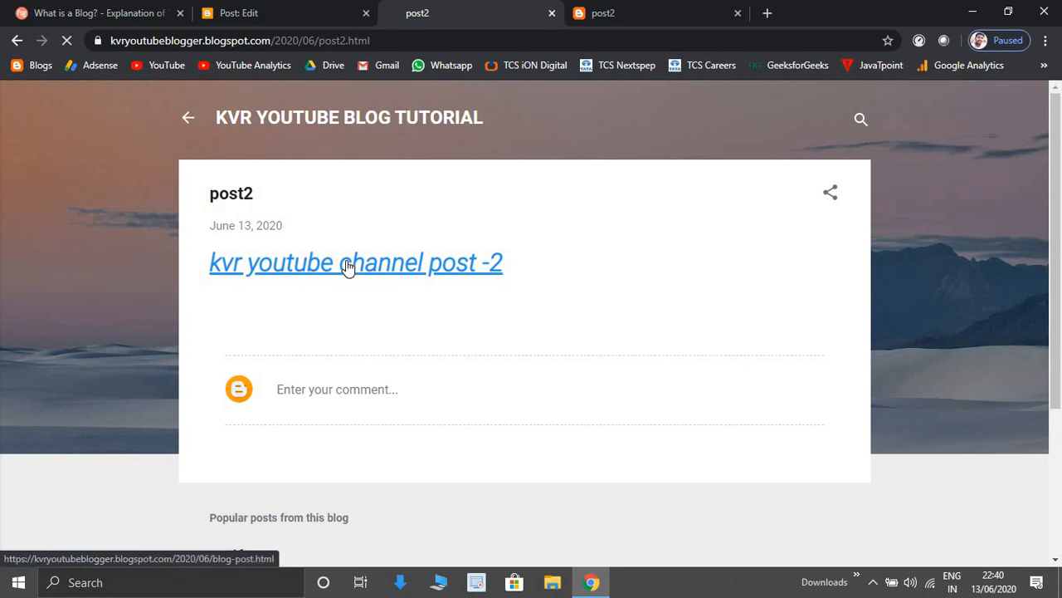
pyautogui.click(348, 264)
pyautogui.click(348, 264)
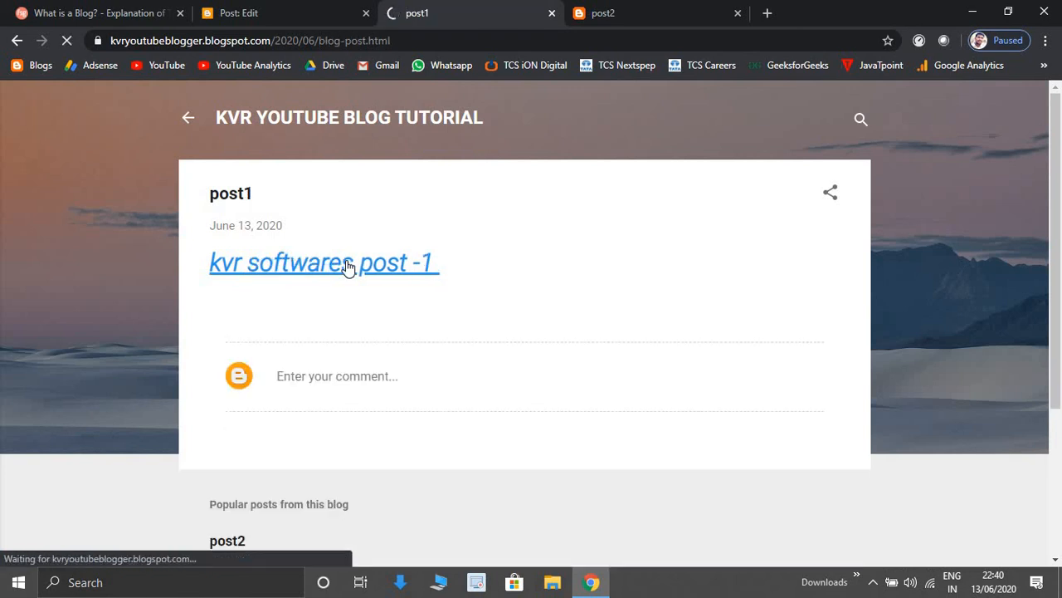